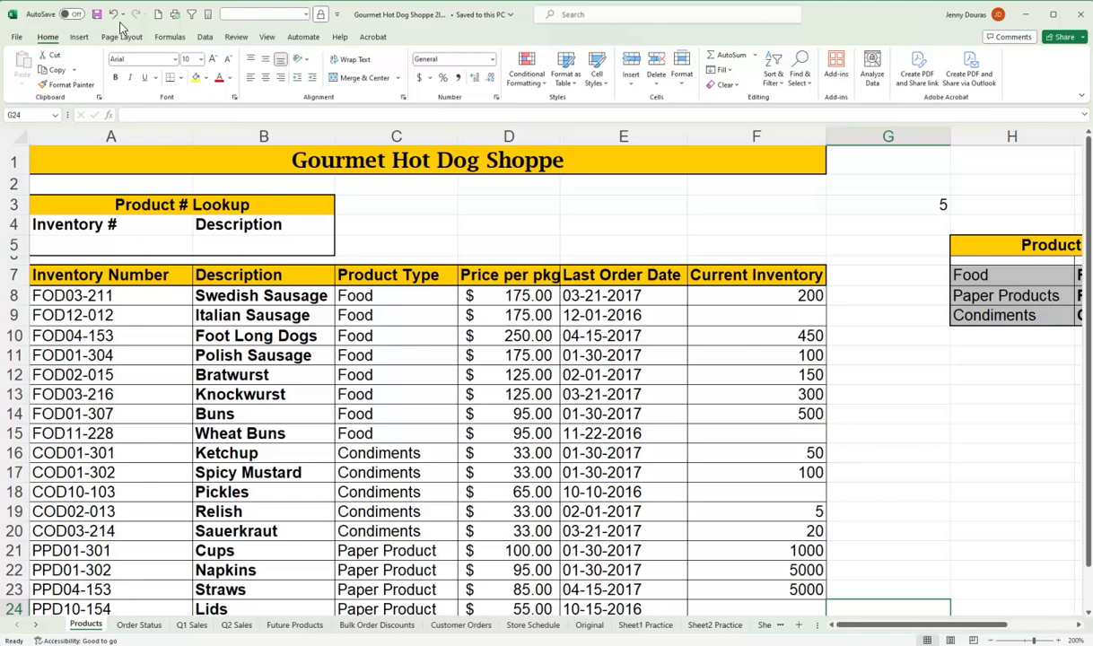
Enter =VLOOKUP(A5,A8:B24,2,FALSE) in cell B5 to return the description for the inventory number in A5.
{"action": "left_click", "coordinate": [224, 239]}
{"action": "type", "text": "=vlookip"}
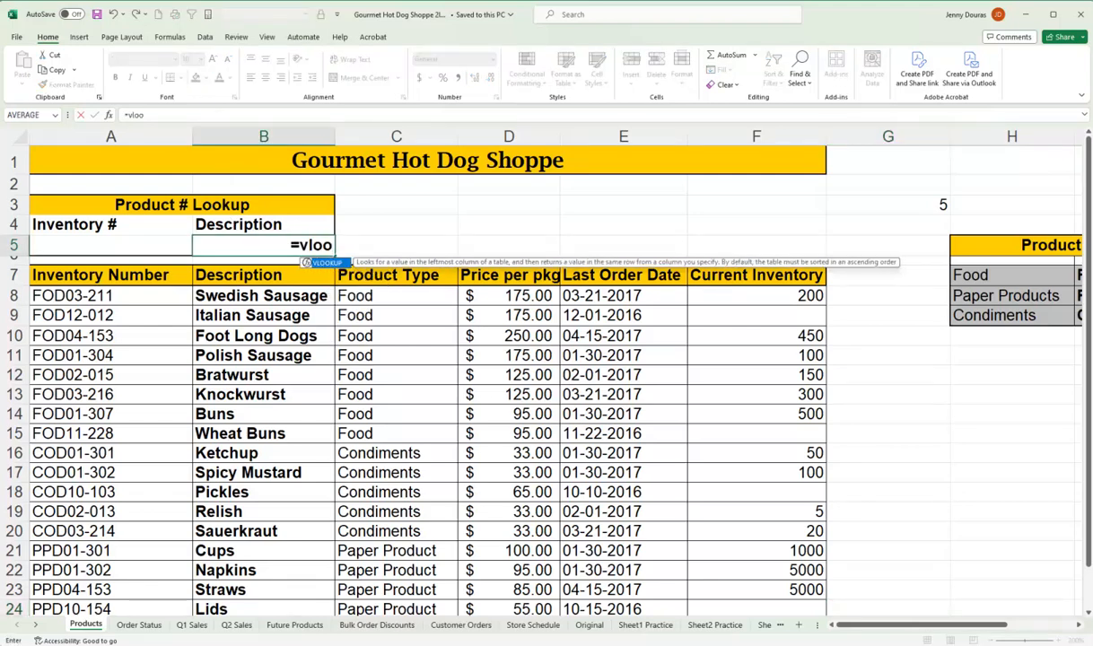
{"action": "key", "text": "BackSpace"}
{"action": "key", "text": "BackSpace"}
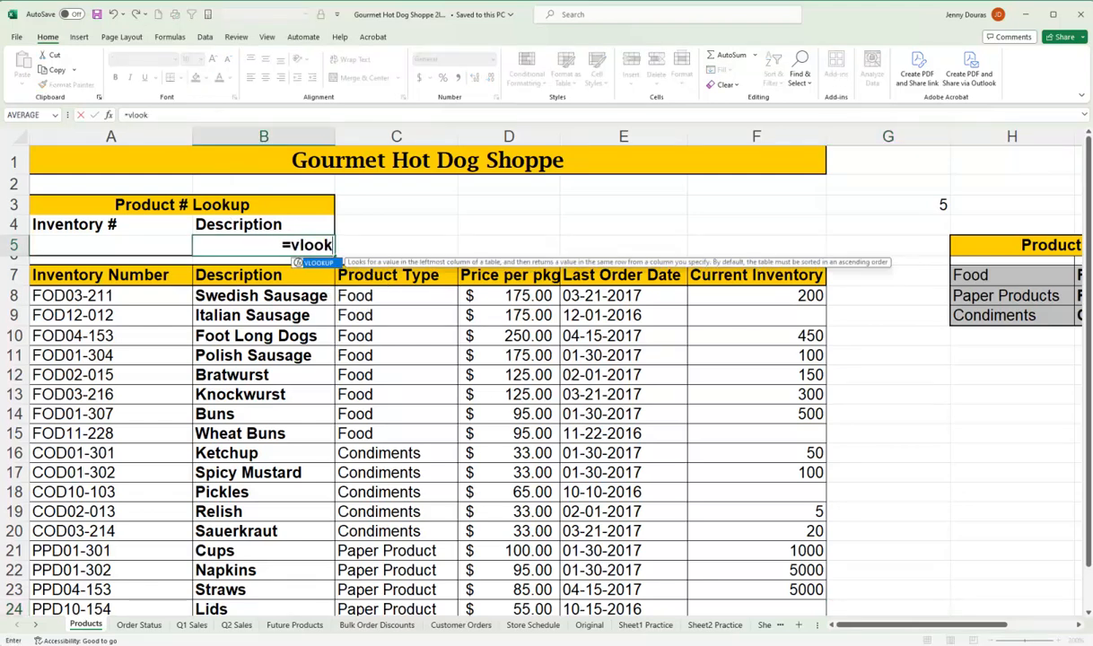
{"action": "key", "text": "Tab"}
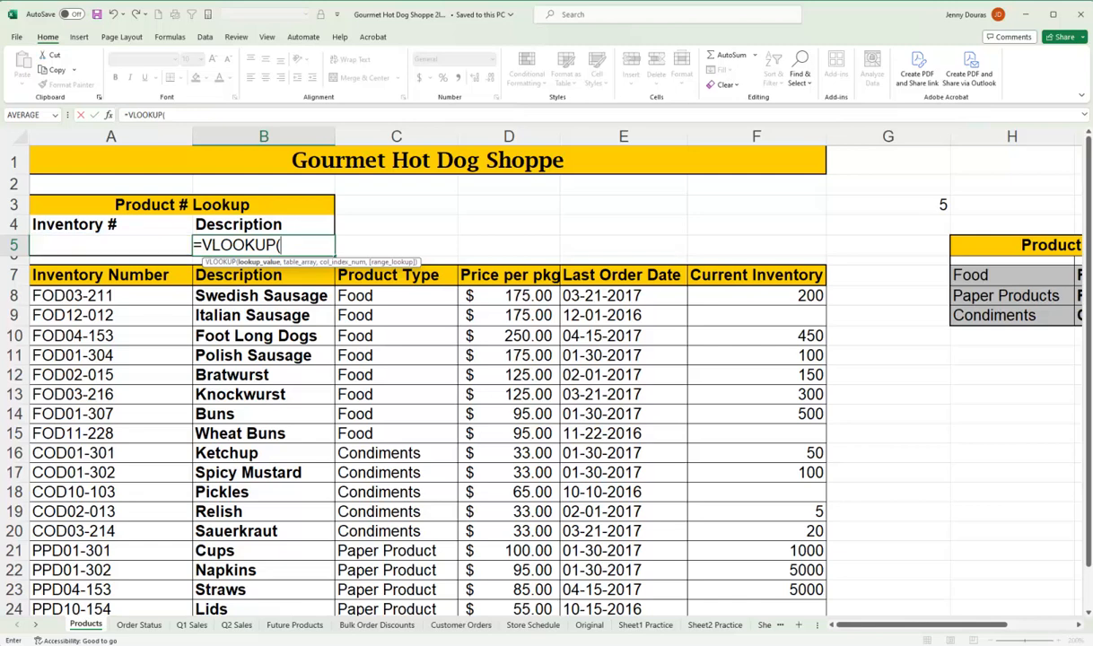
{"action": "left_click", "coordinate": [158, 250]}
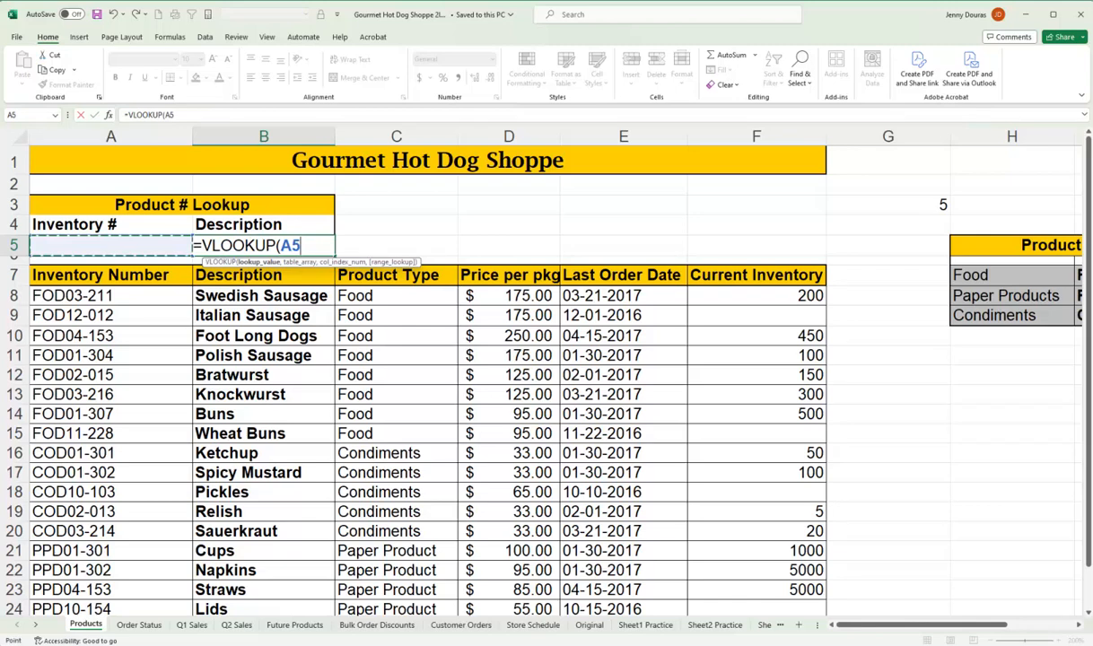
{"action": "type", "text": ","}
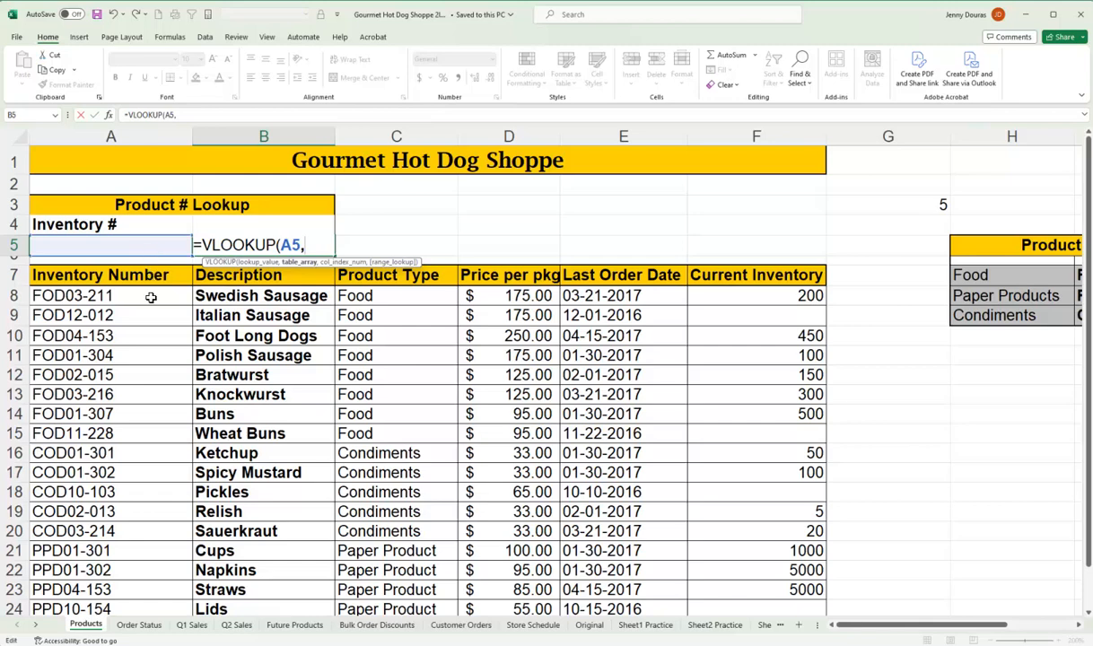
{"action": "left_click_drag", "start_coordinate": [149, 296], "coordinate": [232, 605]}
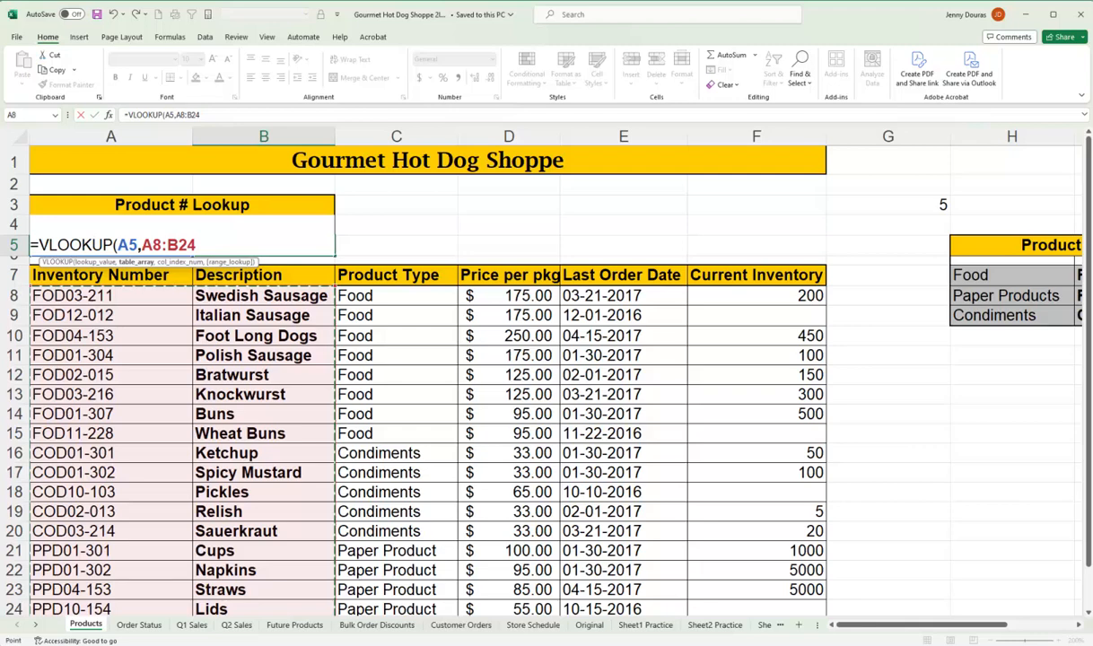
{"action": "type", "text": ","}
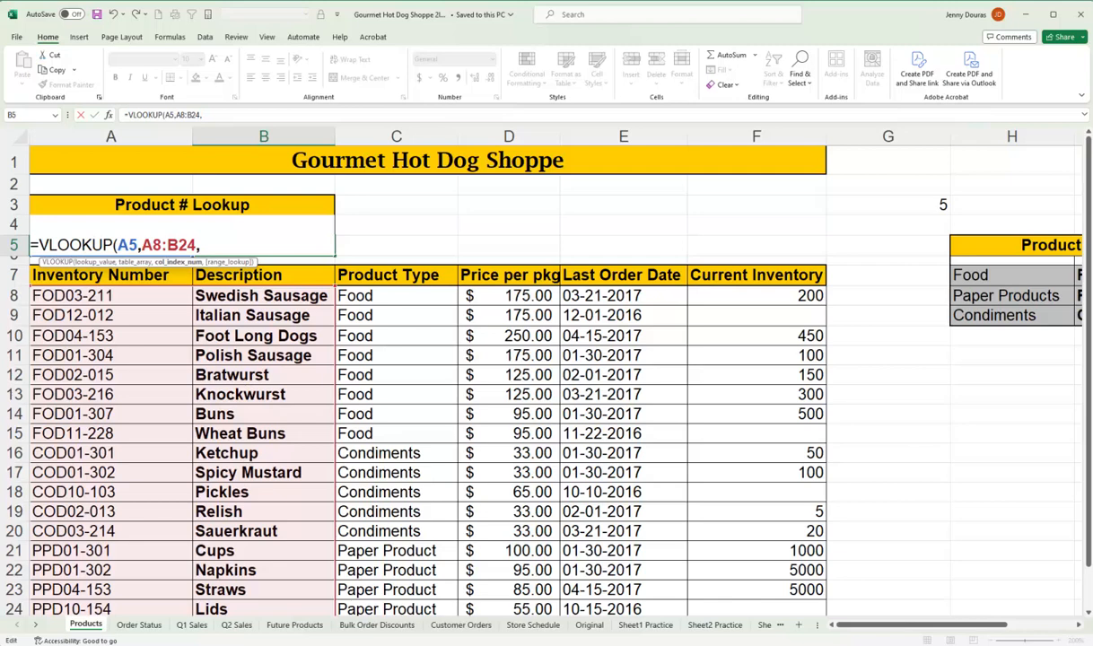
{"action": "type", "text": "2,"}
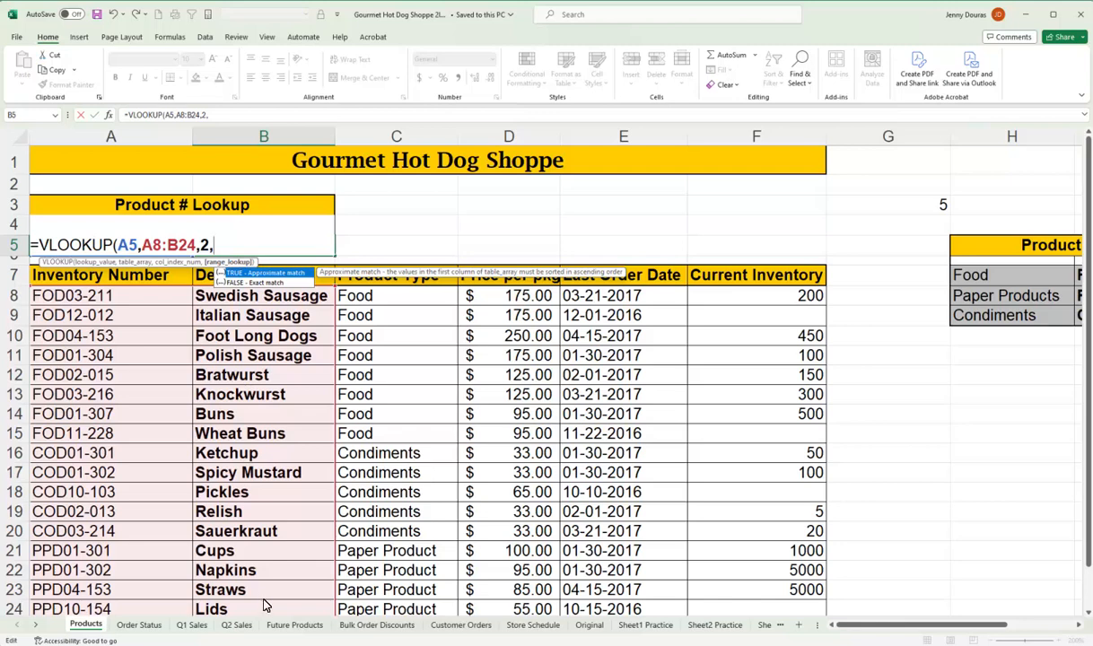
{"action": "type", "text": "False)"}
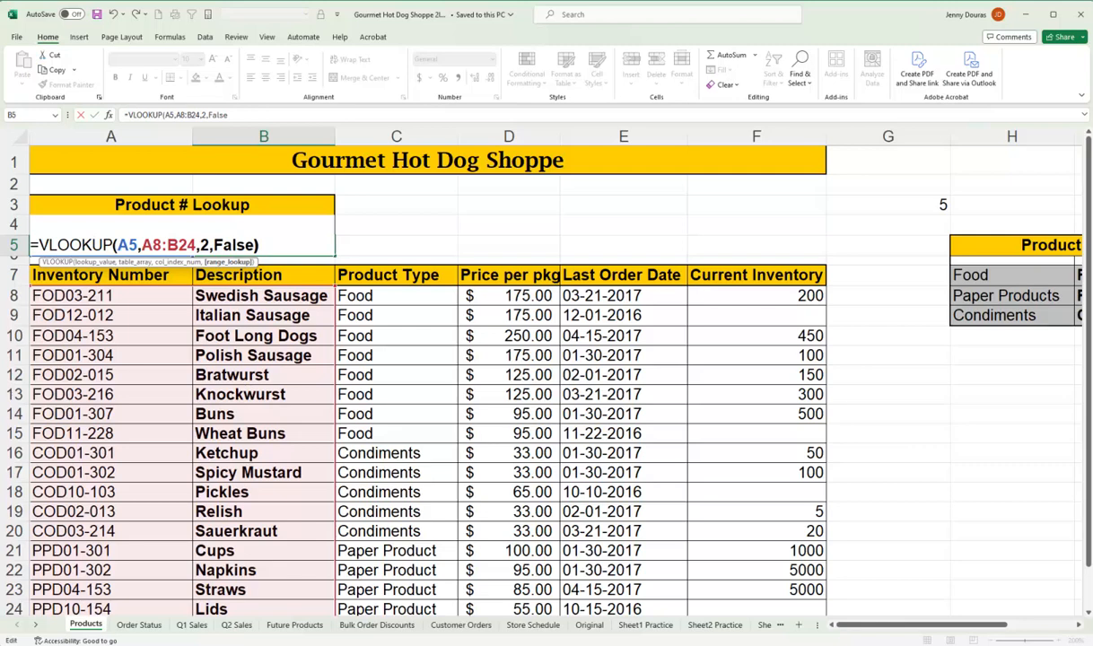
{"action": "key", "text": "Return"}
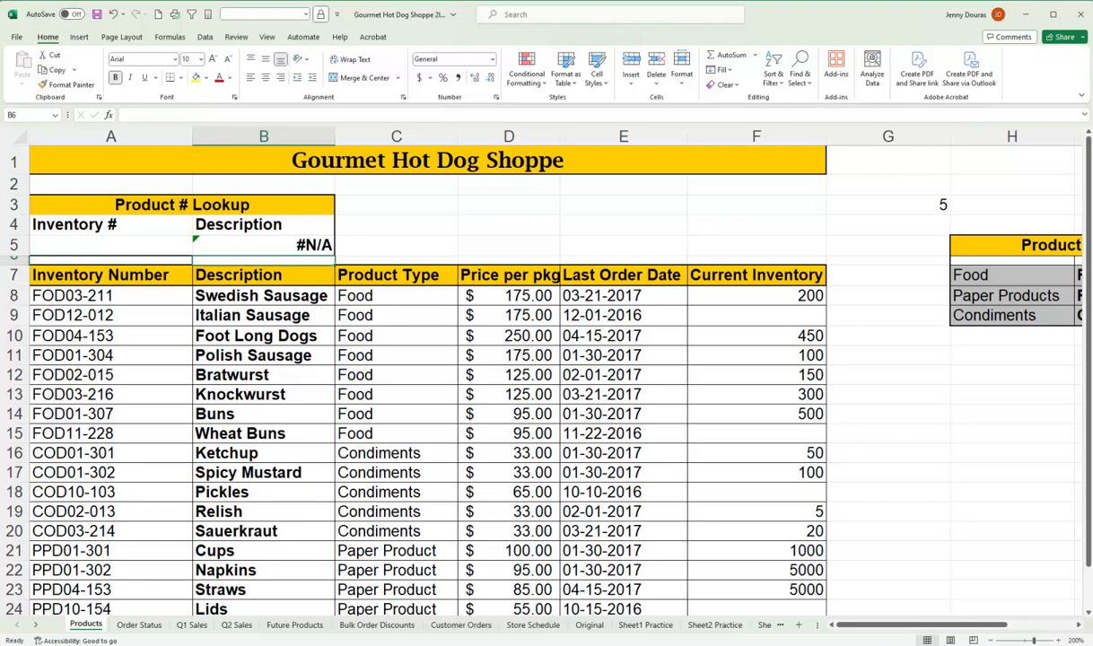
Test the product lookup by entering inventory number FOD03-211 in A5 and replacing it with COD10-103.
{"action": "left_click", "coordinate": [255, 246]}
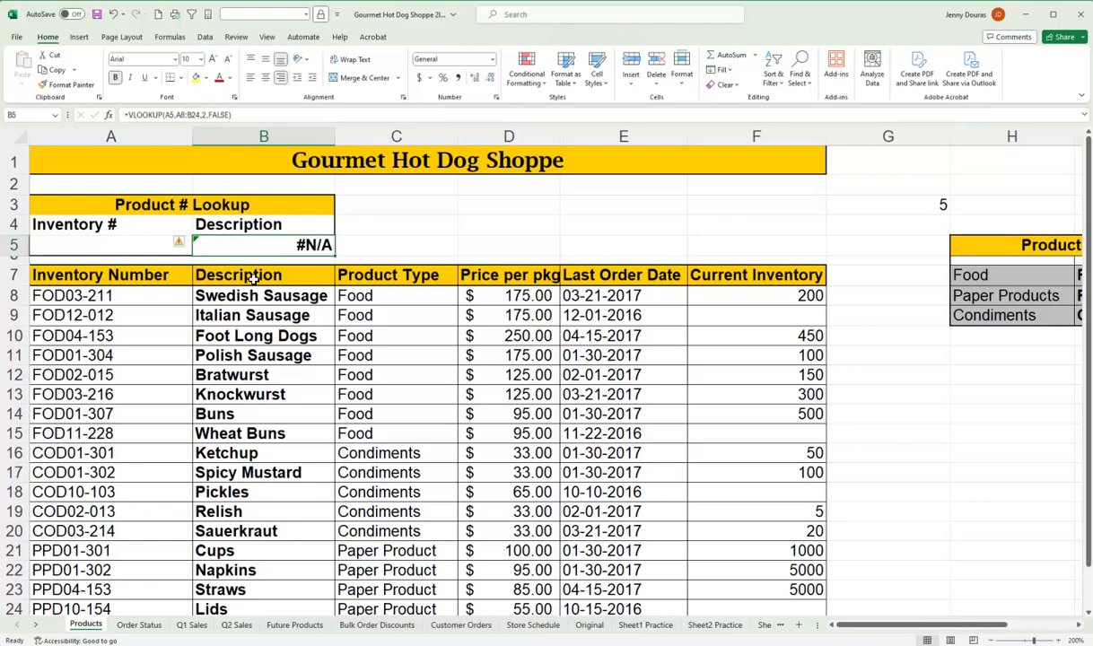
{"action": "left_click", "coordinate": [105, 242]}
{"action": "type", "text": "FOD03-211"}
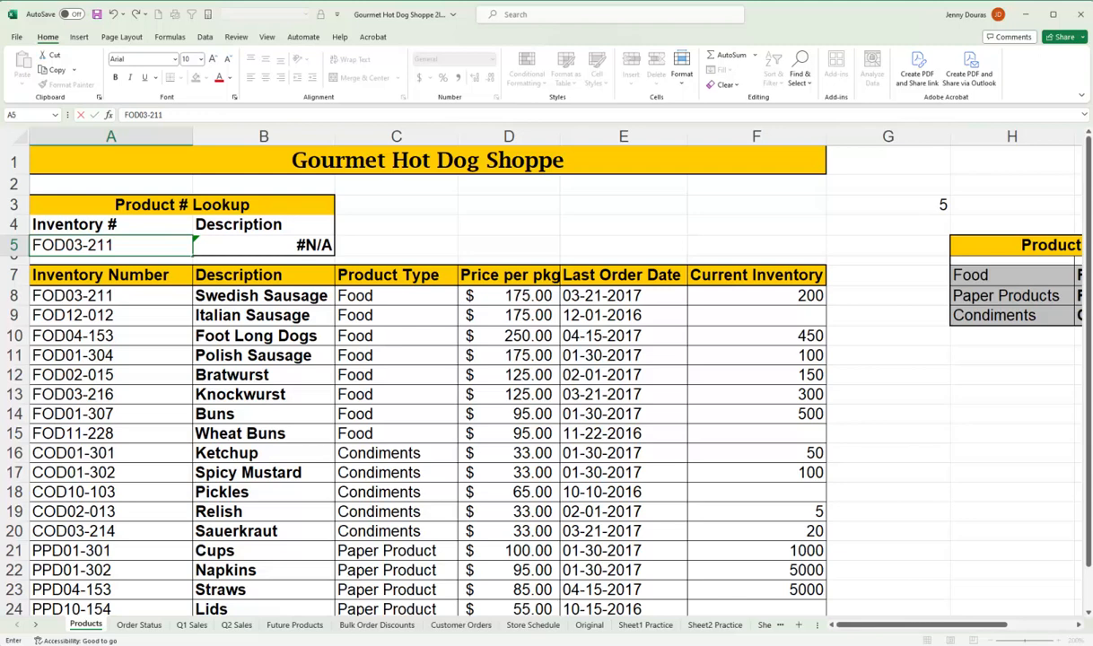
{"action": "key", "text": "Return"}
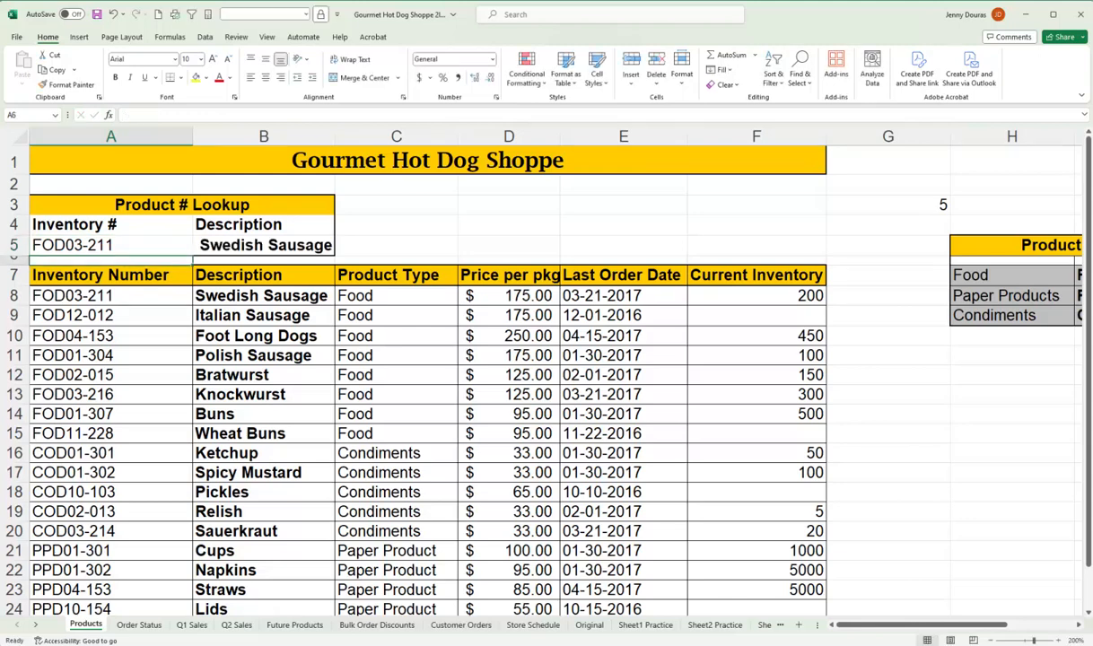
{"action": "key", "text": "Up"}
{"action": "type", "text": "COD10-103"}
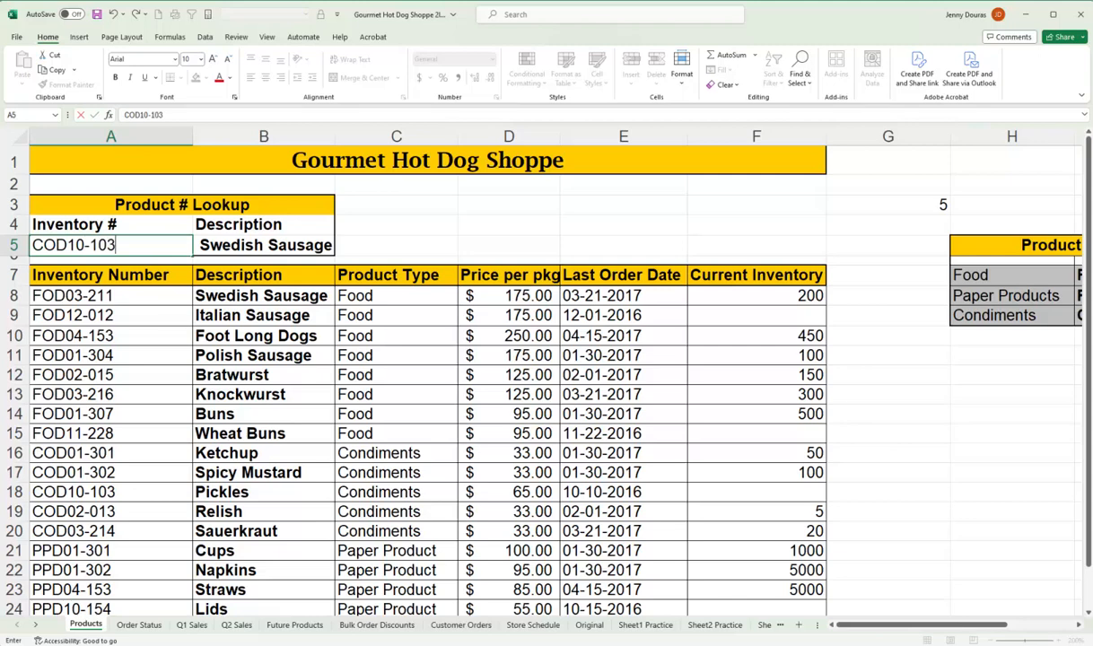
{"action": "key", "text": "Return"}
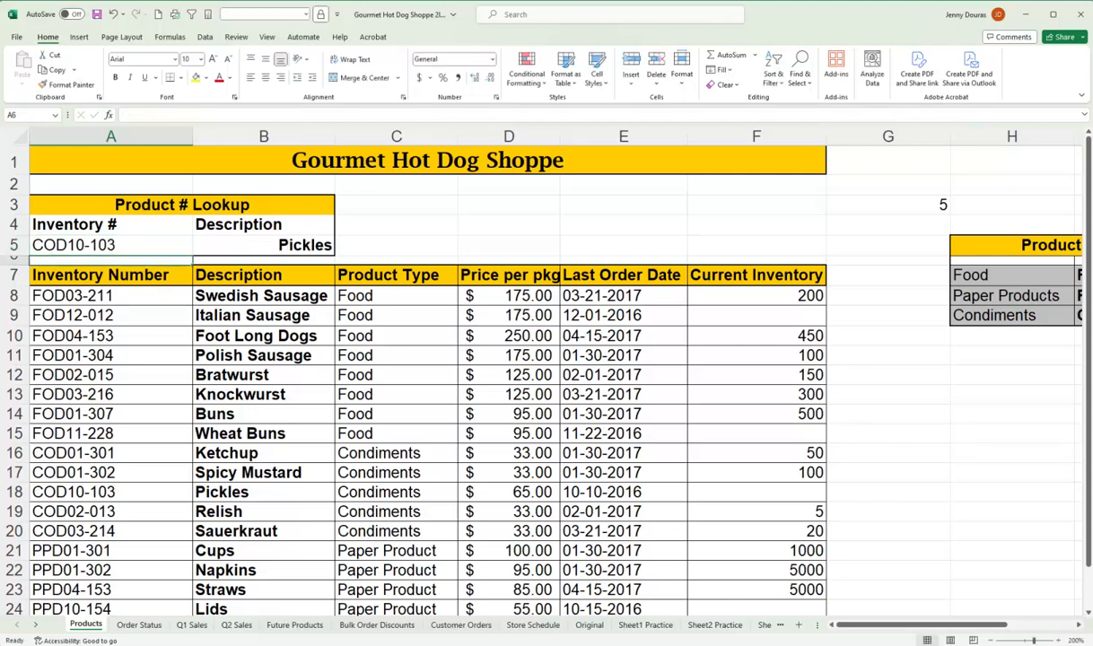
{"action": "left_click", "coordinate": [264, 245]}
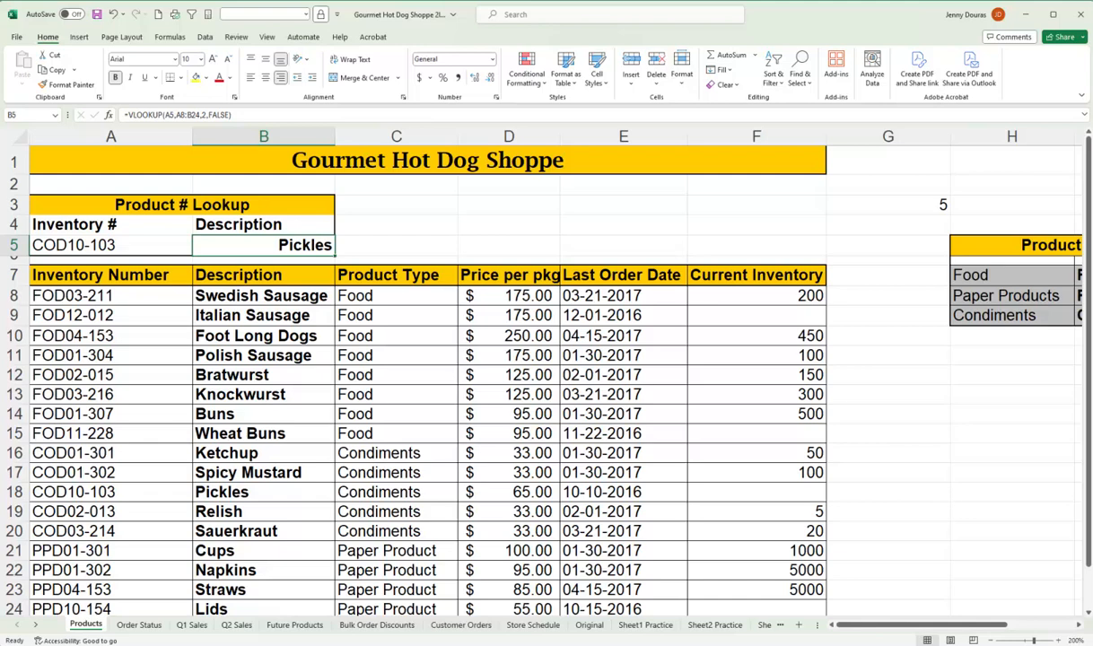
On the Q2 Sales sheet, enter =HLOOKUP(K15,B22:G29,8,FALSE) in cell K16 to return the month's total quantity.
{"action": "key", "text": "alt+Tab"}
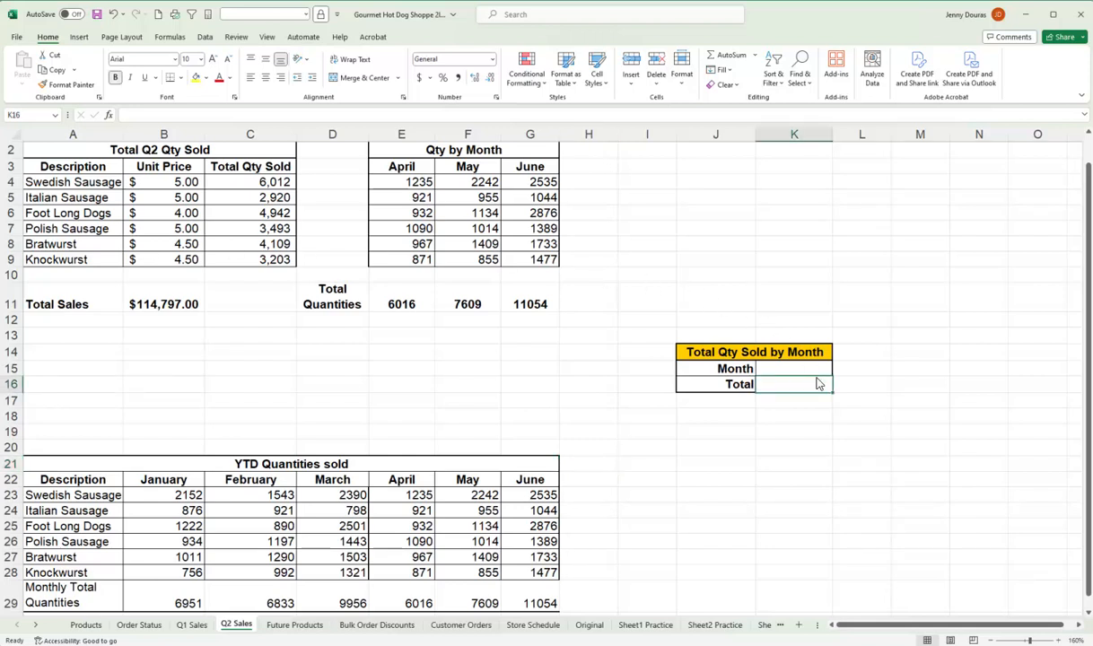
{"action": "type", "text": "=hl"}
{"action": "key", "text": "Tab"}
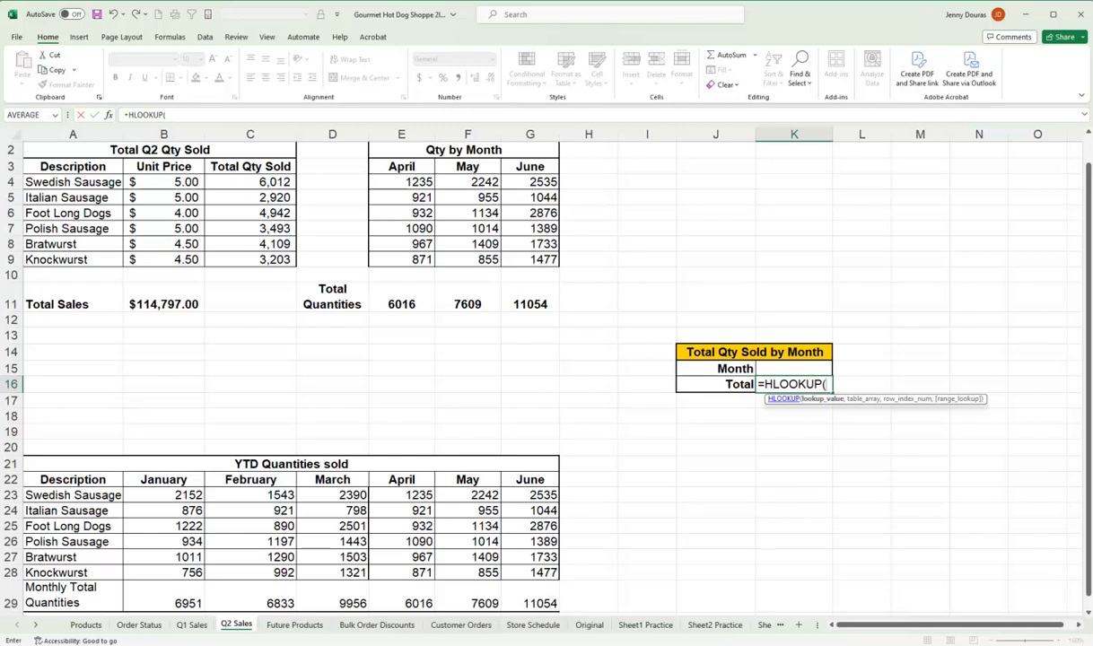
{"action": "left_click", "coordinate": [818, 387]}
{"action": "left_click", "coordinate": [786, 368]}
{"action": "type", "text": ","}
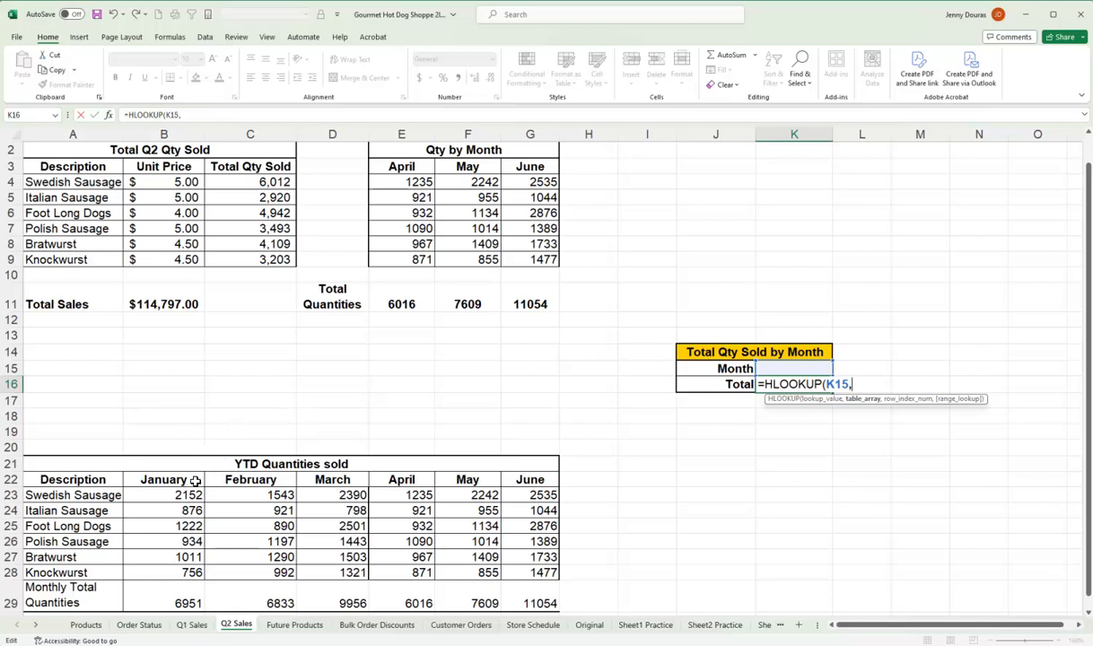
{"action": "left_click_drag", "start_coordinate": [190, 481], "coordinate": [531, 600]}
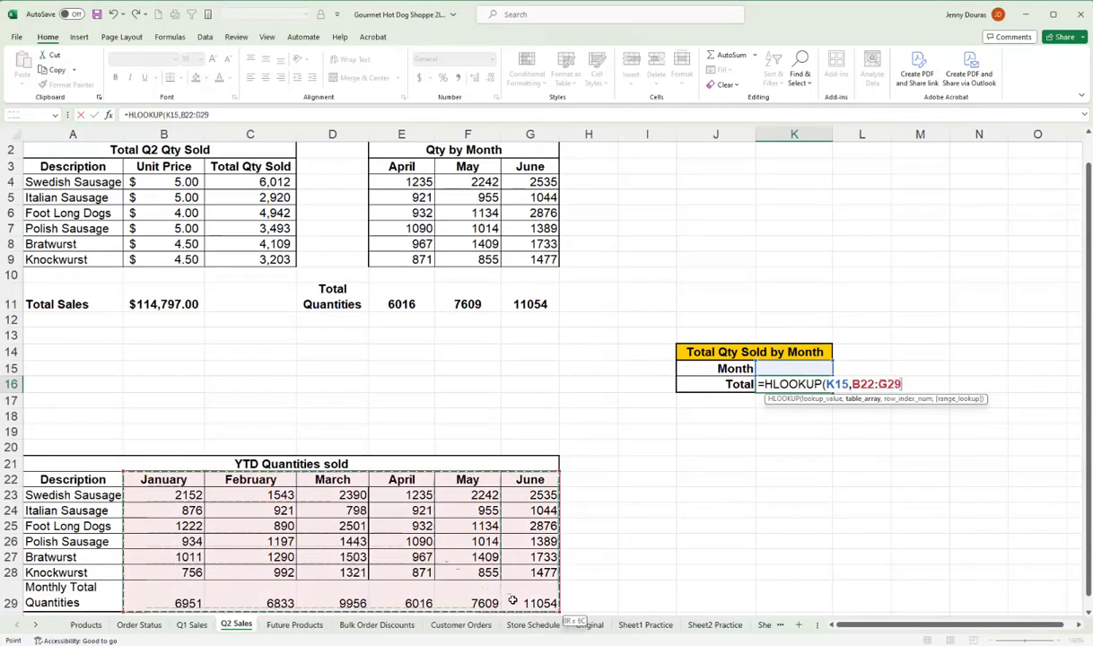
{"action": "type", "text": ","}
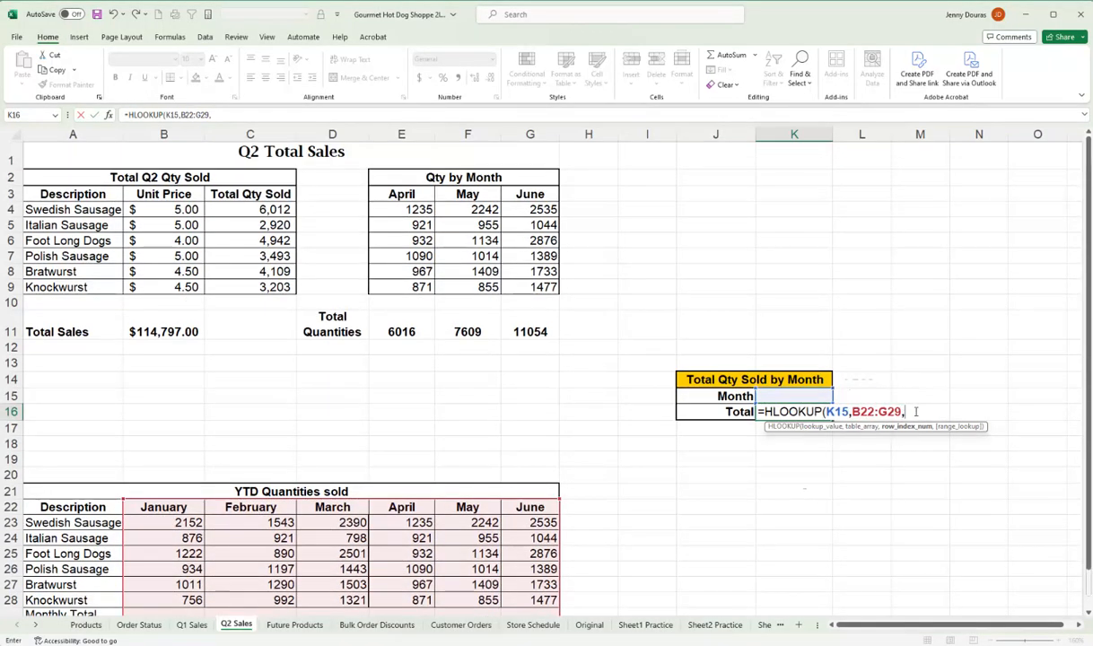
{"action": "scroll", "coordinate": [521, 370], "scroll_direction": "down", "scroll_amount": 1}
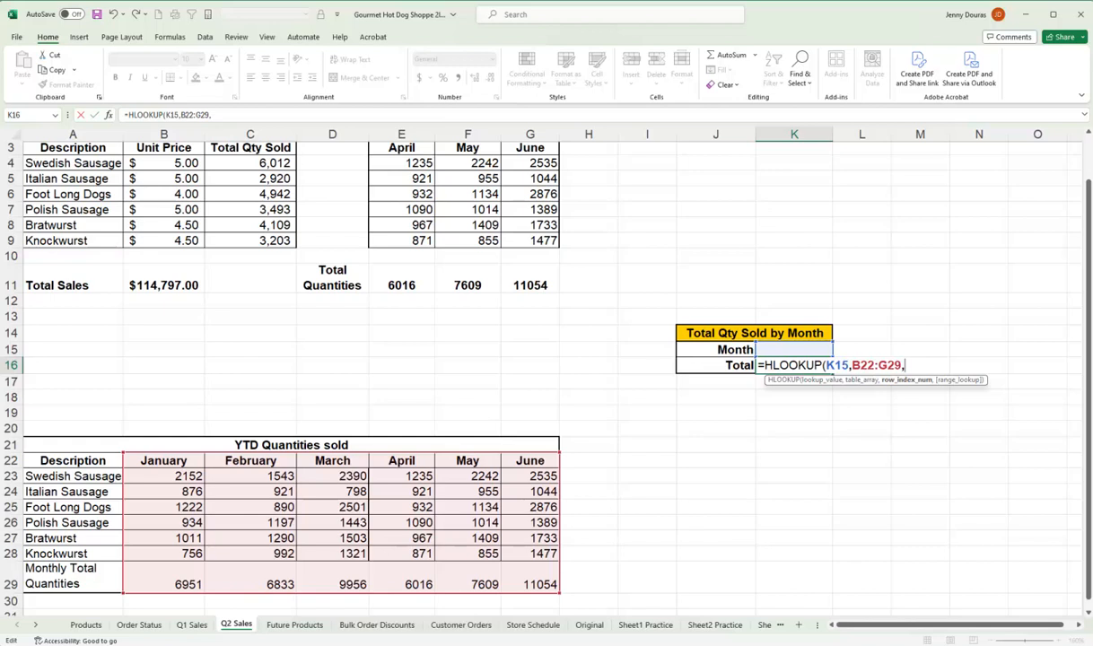
{"action": "type", "text": "8,"}
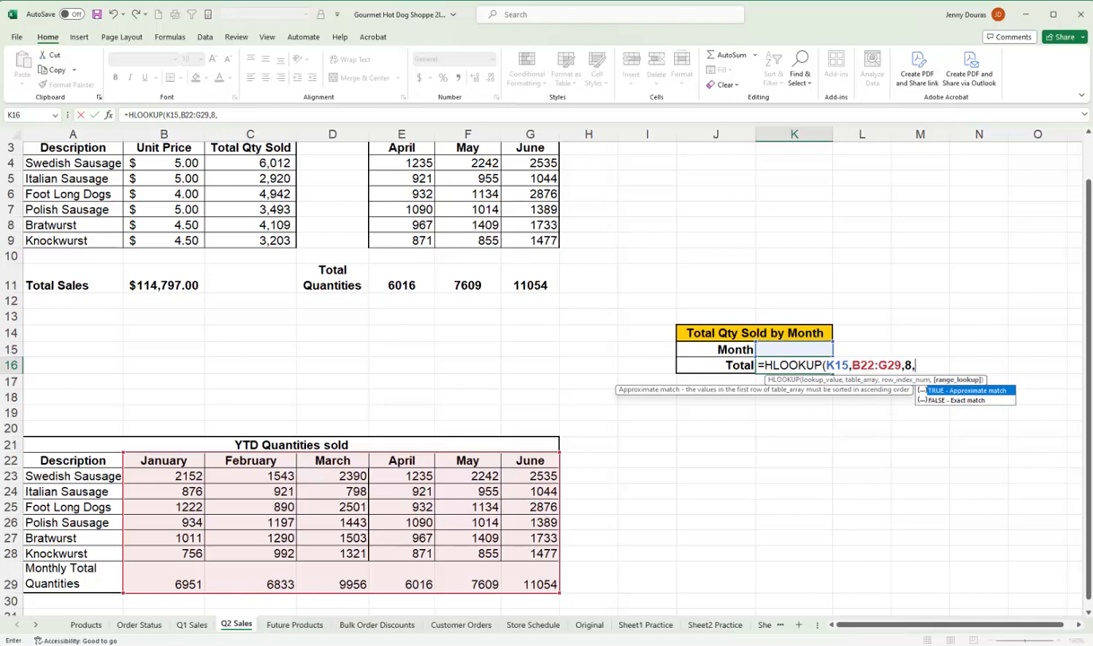
{"action": "type", "text": "False)"}
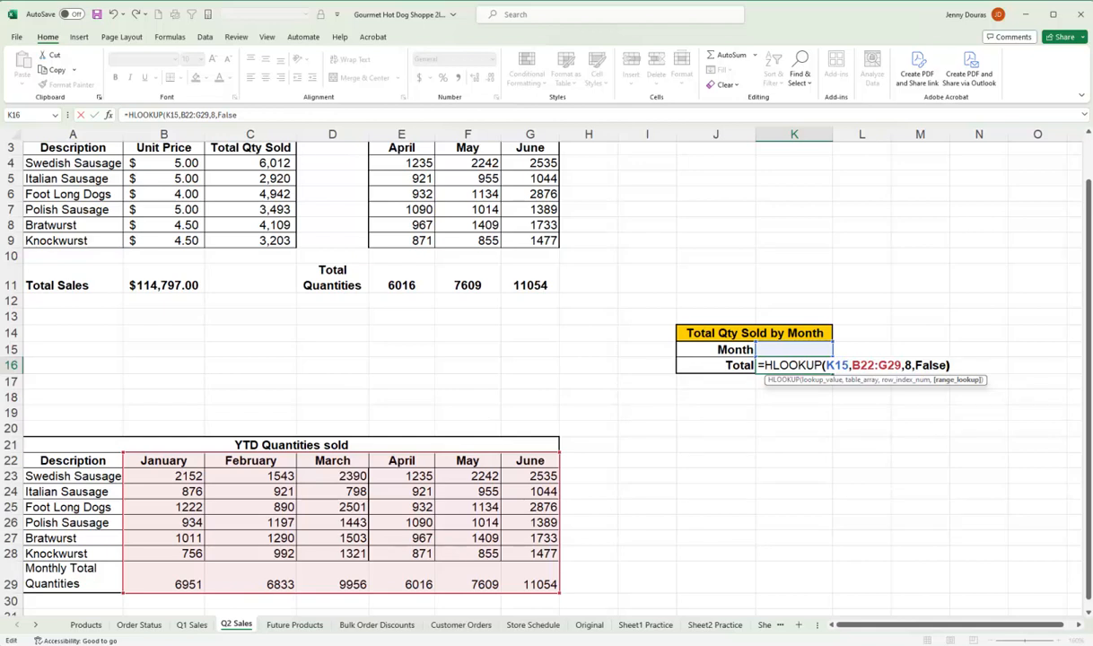
{"action": "key", "text": "Return"}
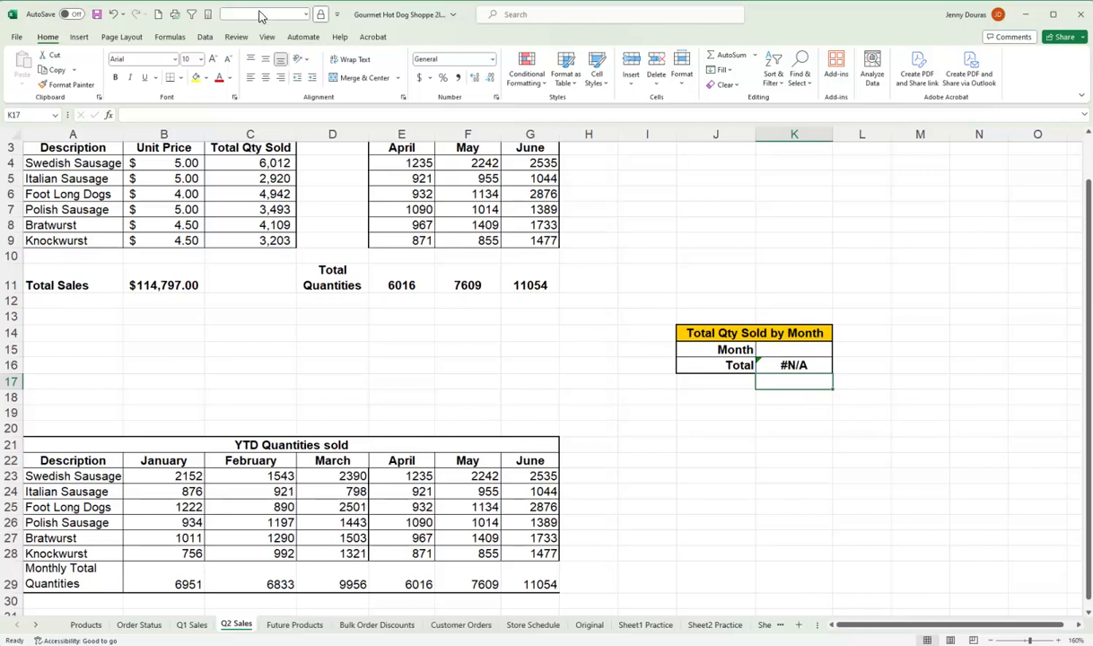
Test the monthly total lookup by entering January in K15 and replacing it with May.
{"action": "left_click", "coordinate": [785, 350]}
{"action": "type", "text": "January"}
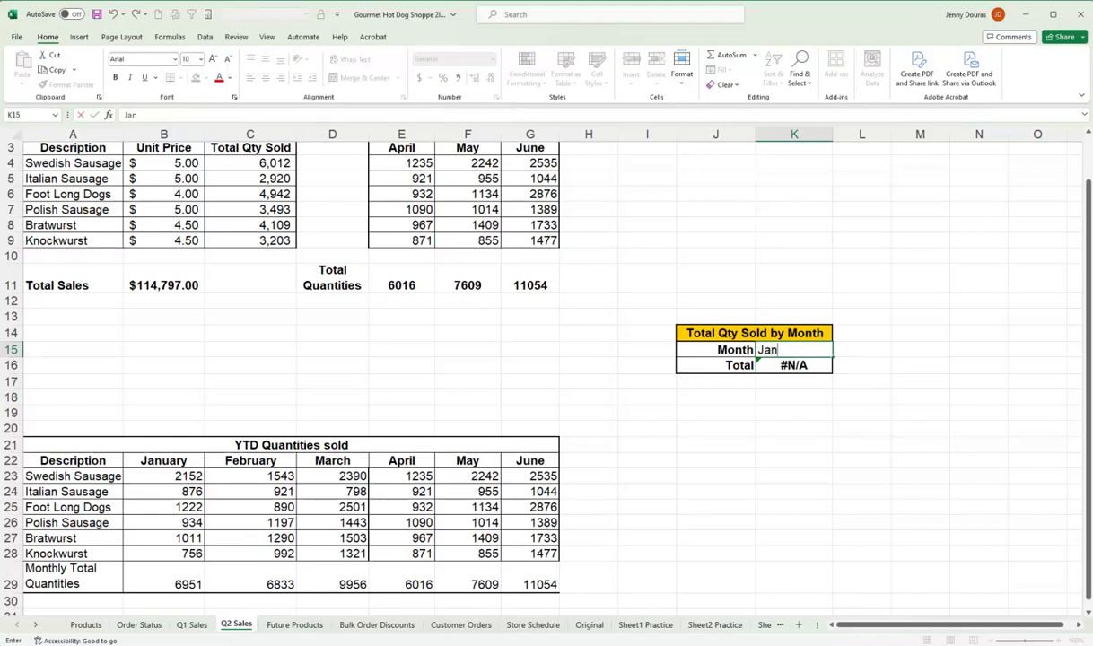
{"action": "key", "text": "Return"}
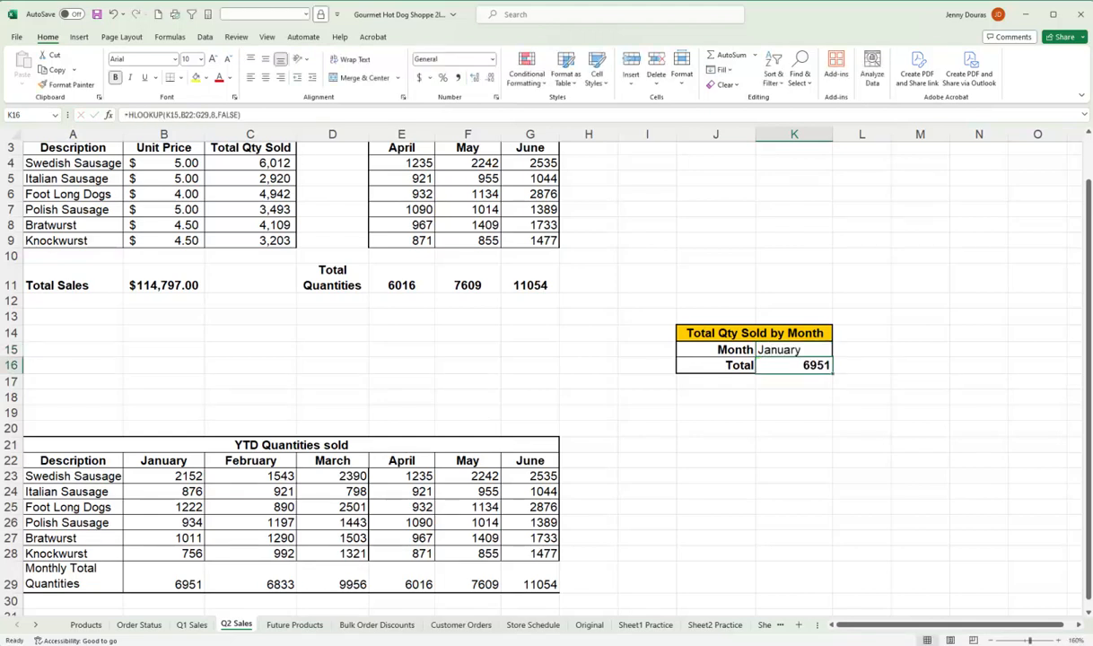
{"action": "key", "text": "Up"}
{"action": "type", "text": "May"}
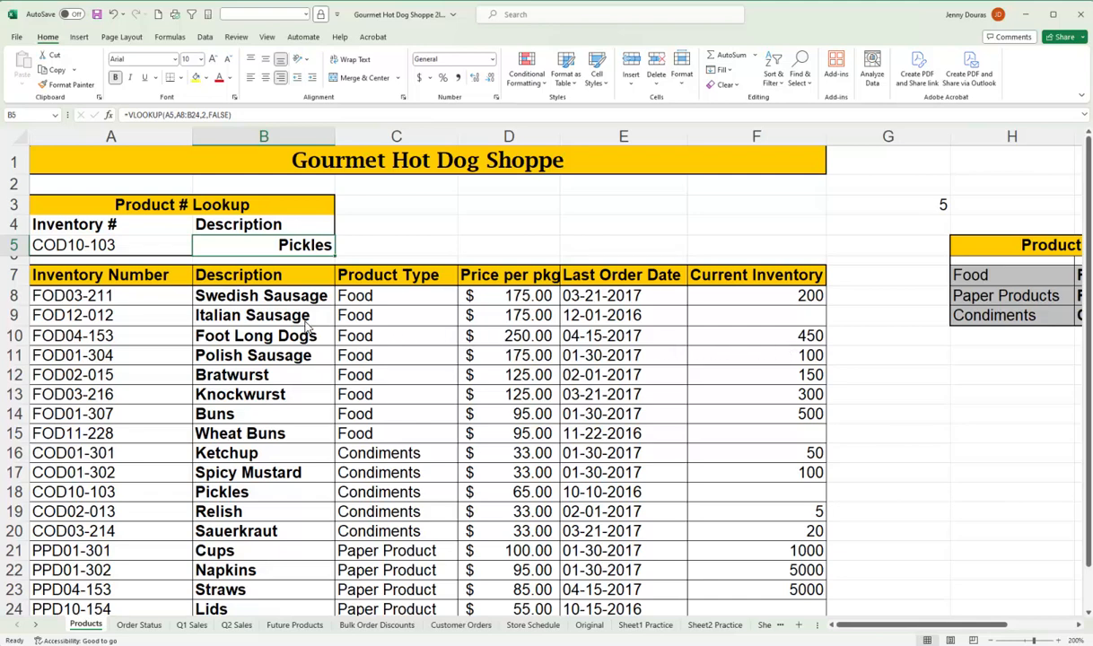
On the Products sheet, add List data validation to cell A5, using the inventory numbers in A8:A24 as source.
{"action": "left_click", "coordinate": [141, 250]}
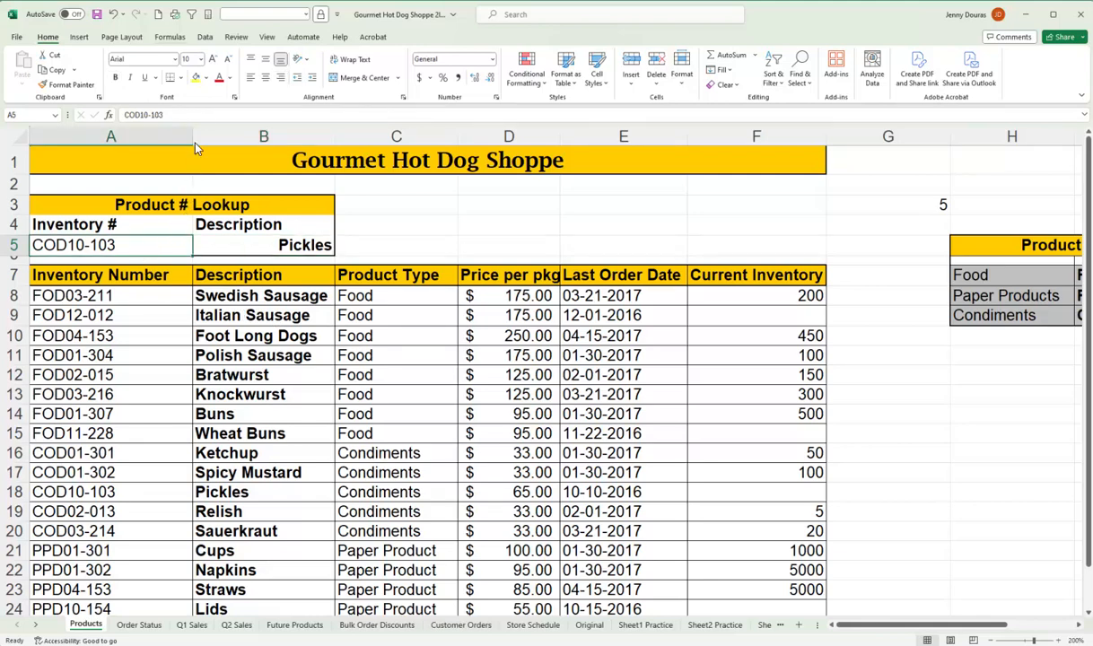
{"action": "left_click", "coordinate": [204, 38]}
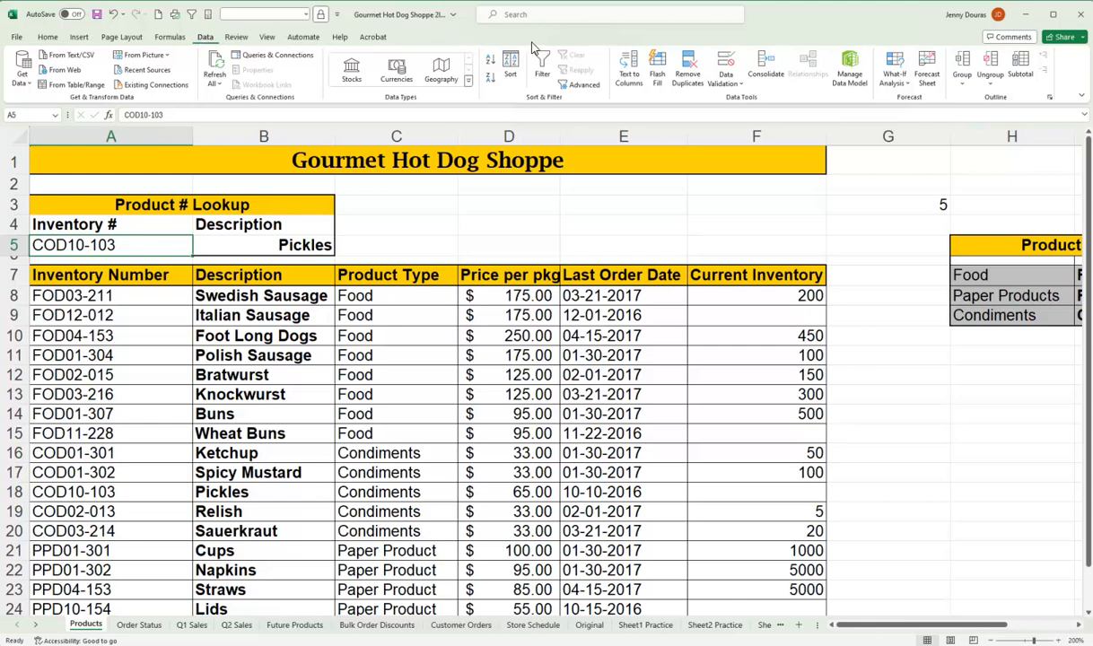
{"action": "left_click", "coordinate": [724, 79]}
{"action": "left_click", "coordinate": [735, 101]}
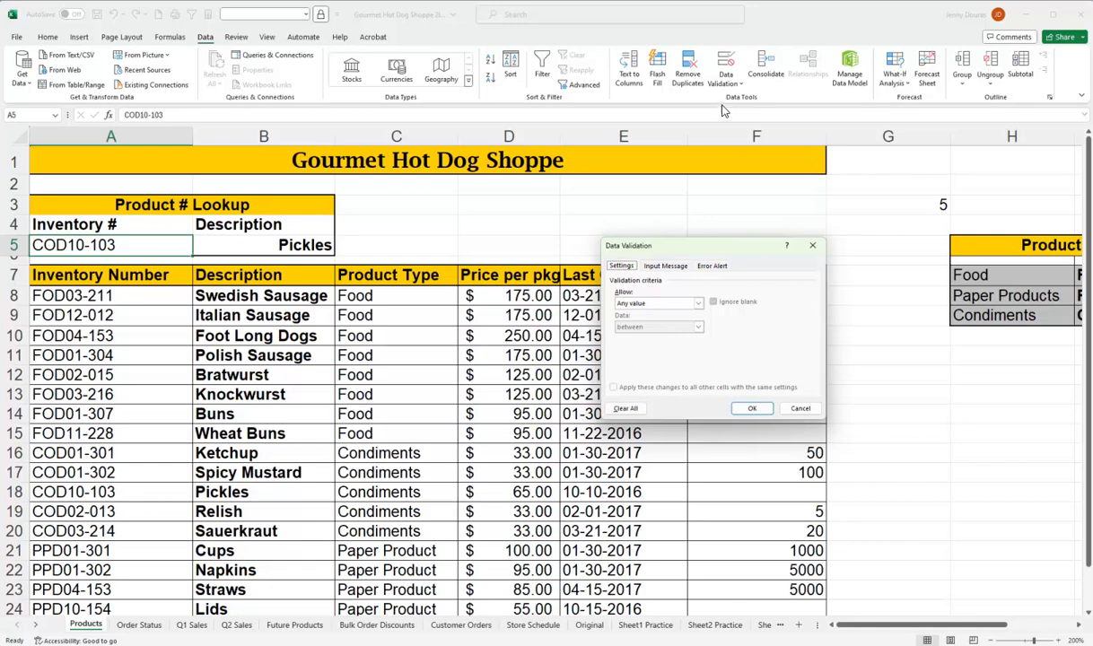
{"action": "left_click", "coordinate": [699, 303]}
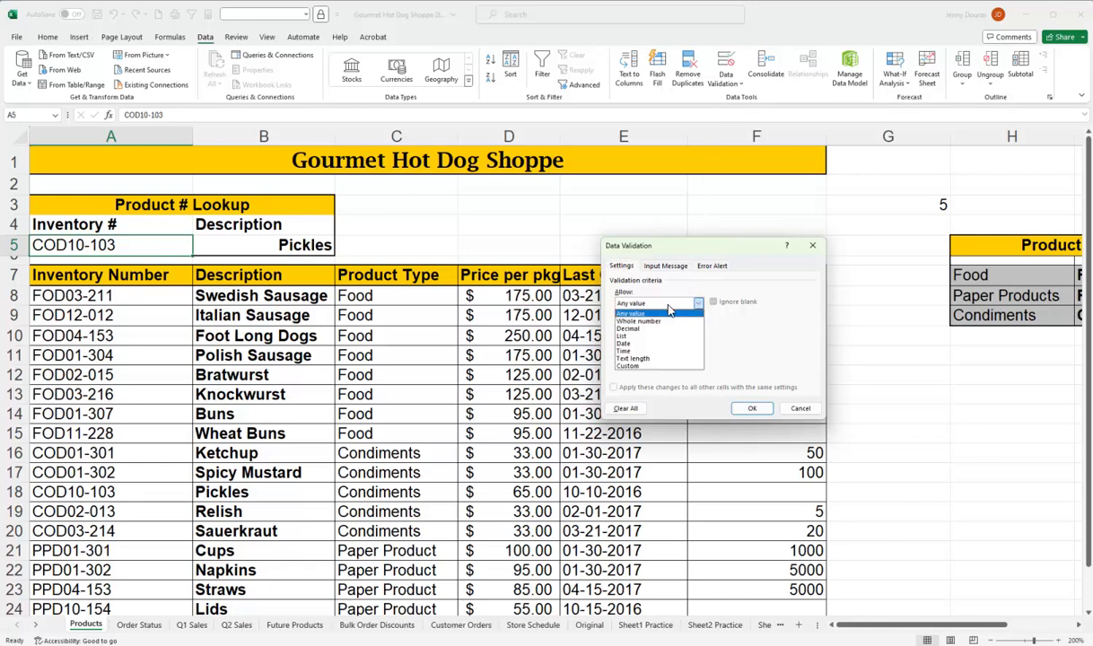
{"action": "left_click", "coordinate": [632, 335]}
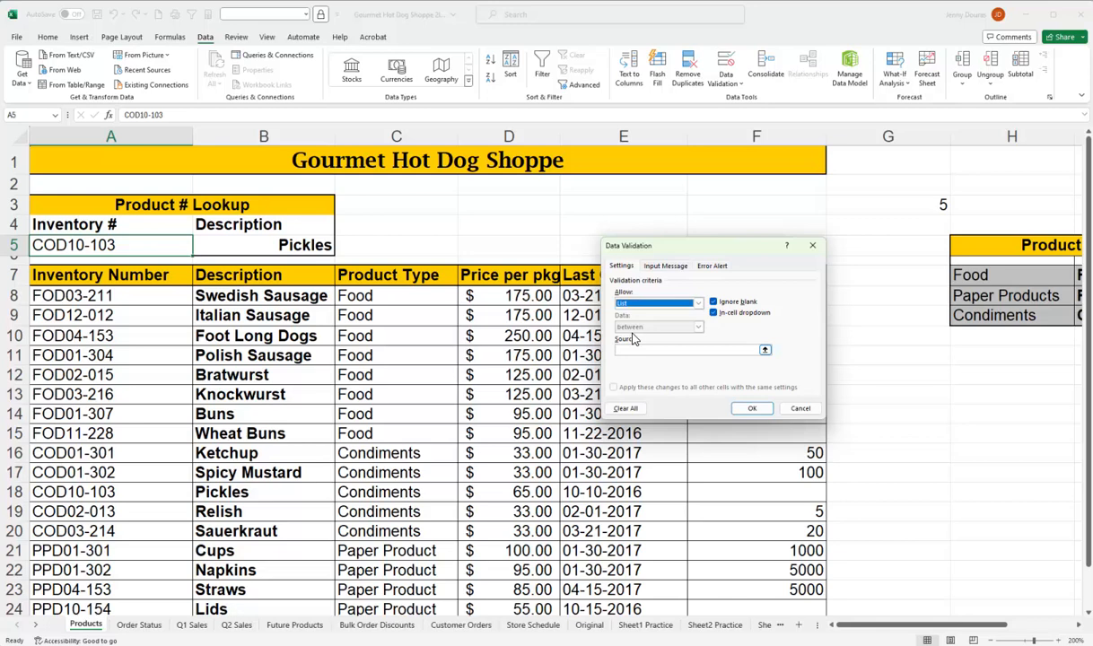
{"action": "left_click", "coordinate": [631, 348]}
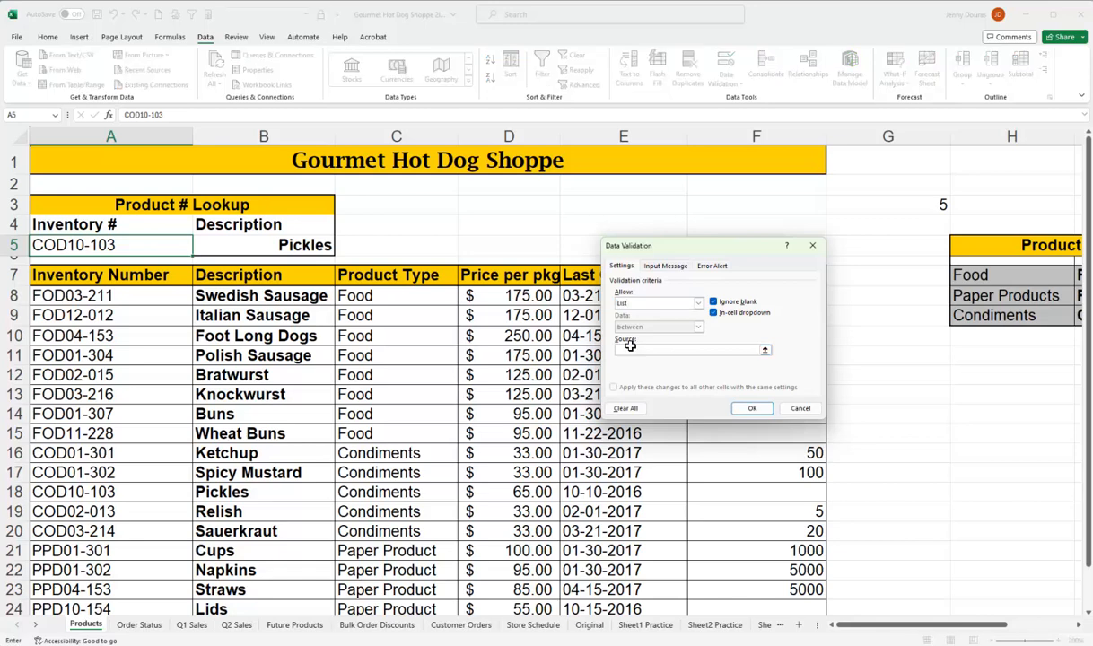
{"action": "left_click_drag", "start_coordinate": [139, 292], "coordinate": [107, 608]}
{"action": "left_click", "coordinate": [750, 408]}
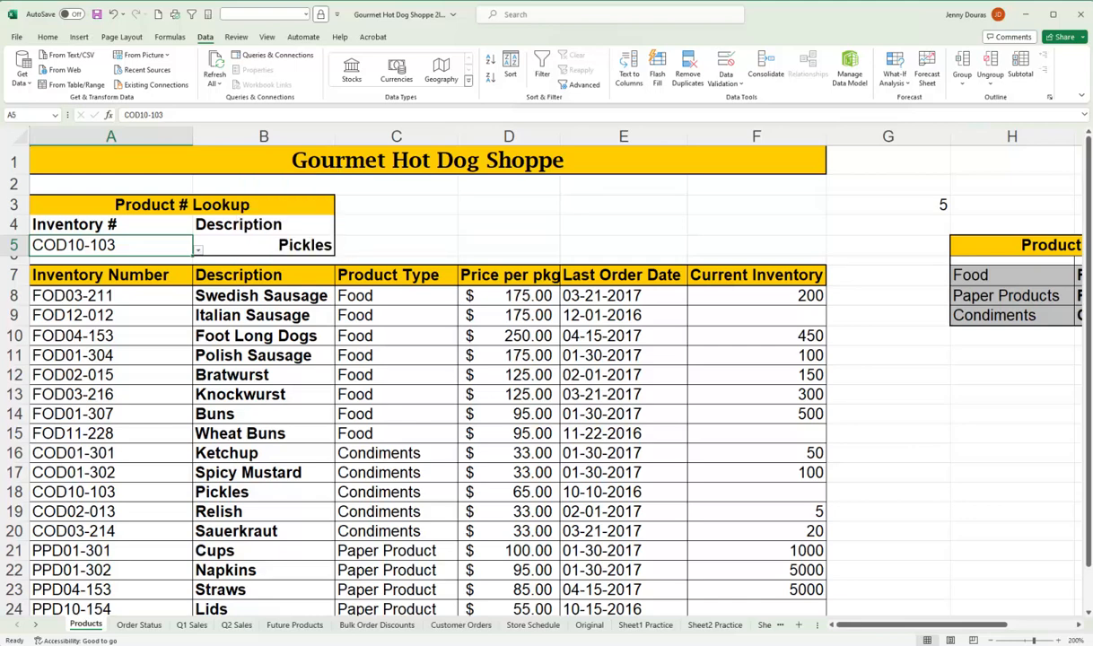
Test the inventory number dropdown in A5 by choosing FOD11-228, COD10-103, PPD01-302 and finally COD01-302.
{"action": "left_click", "coordinate": [199, 251]}
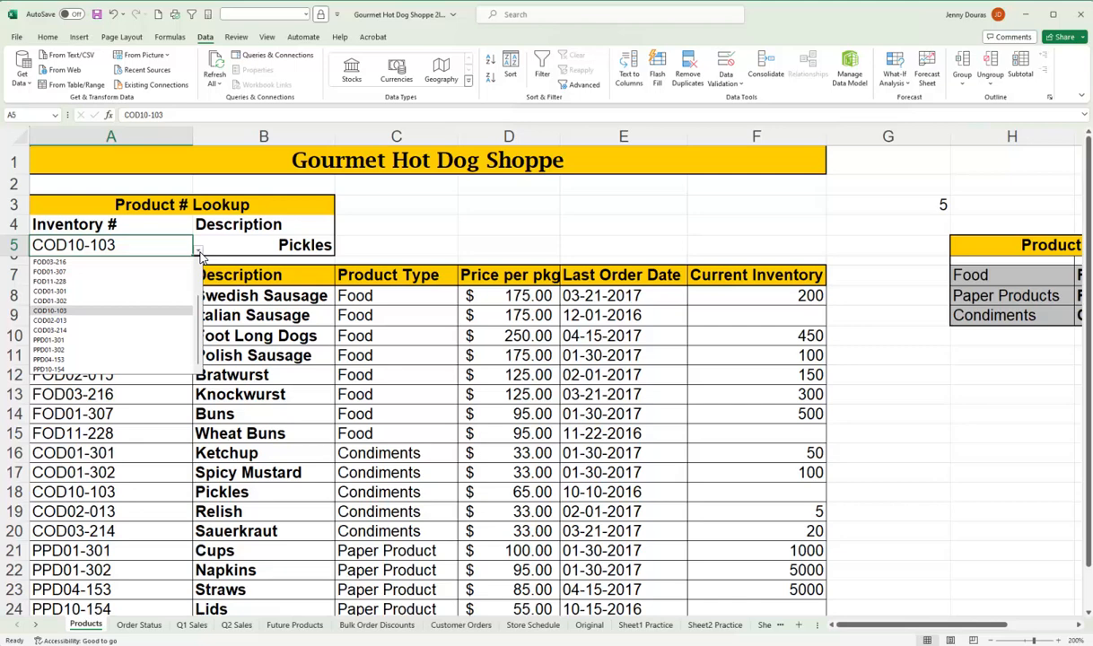
{"action": "left_click", "coordinate": [85, 281]}
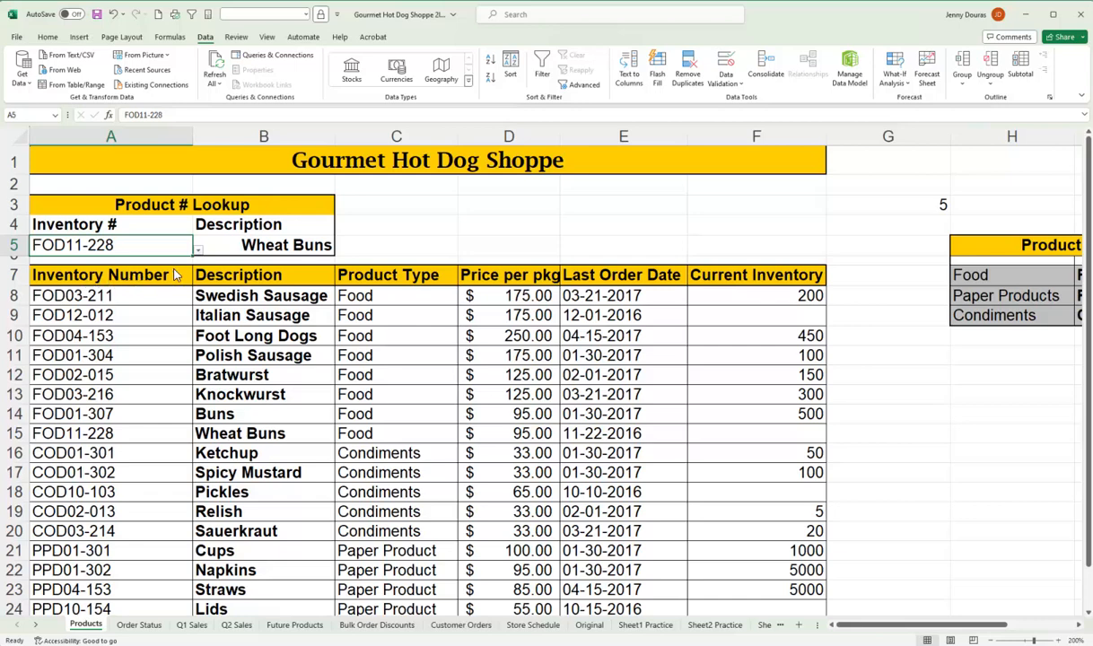
{"action": "left_click", "coordinate": [198, 252]}
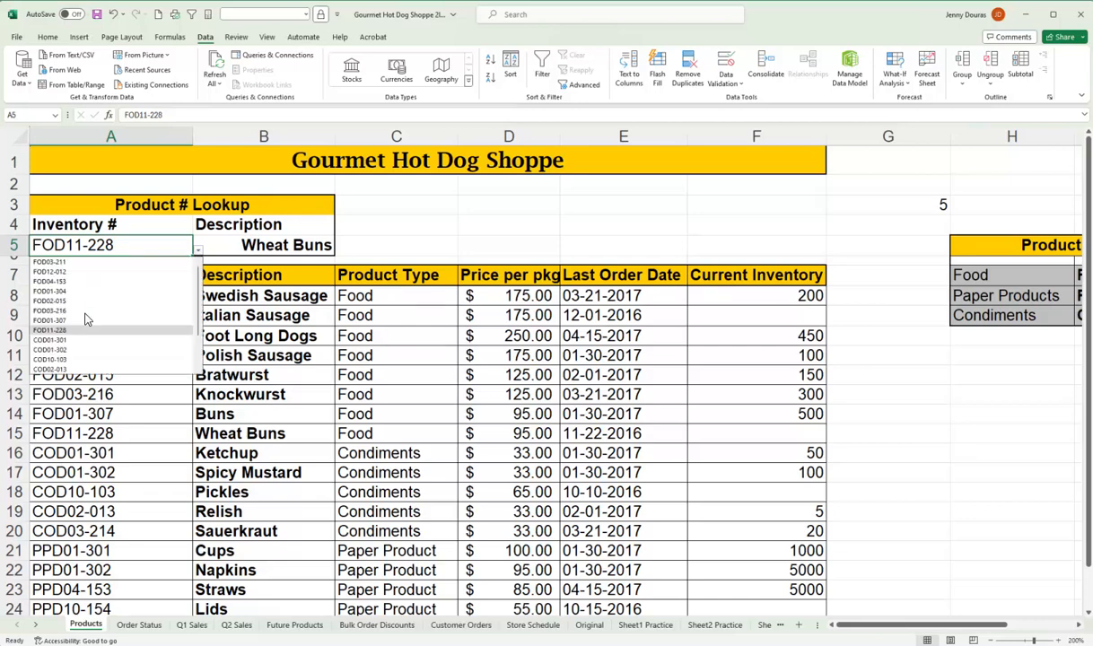
{"action": "left_click", "coordinate": [77, 360]}
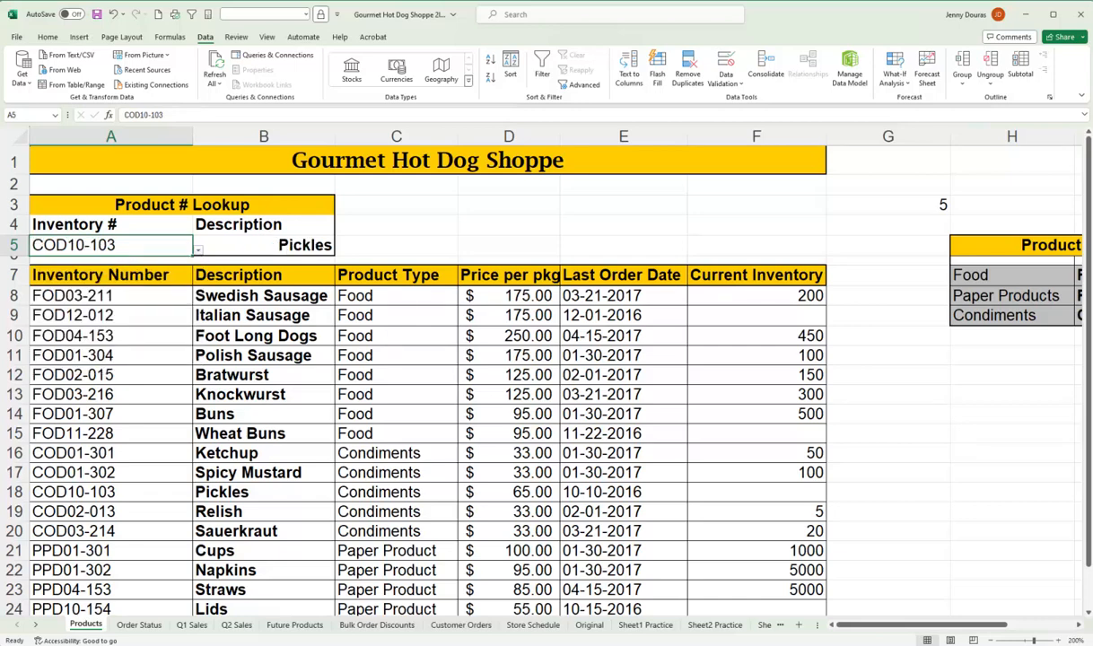
{"action": "left_click", "coordinate": [197, 252]}
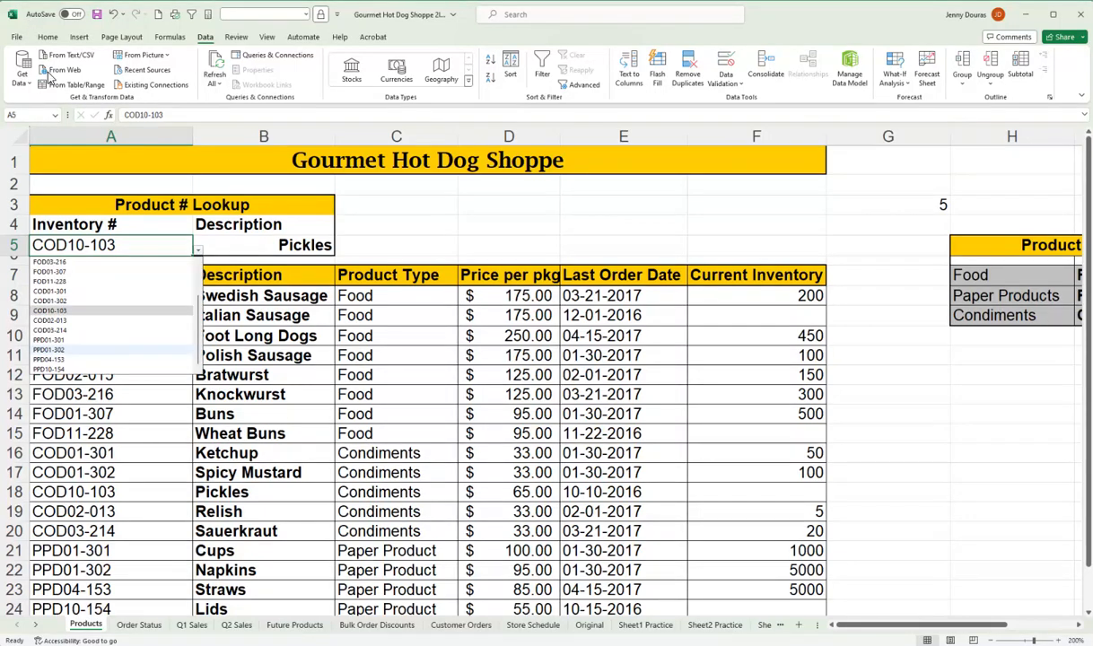
{"action": "left_click", "coordinate": [68, 349]}
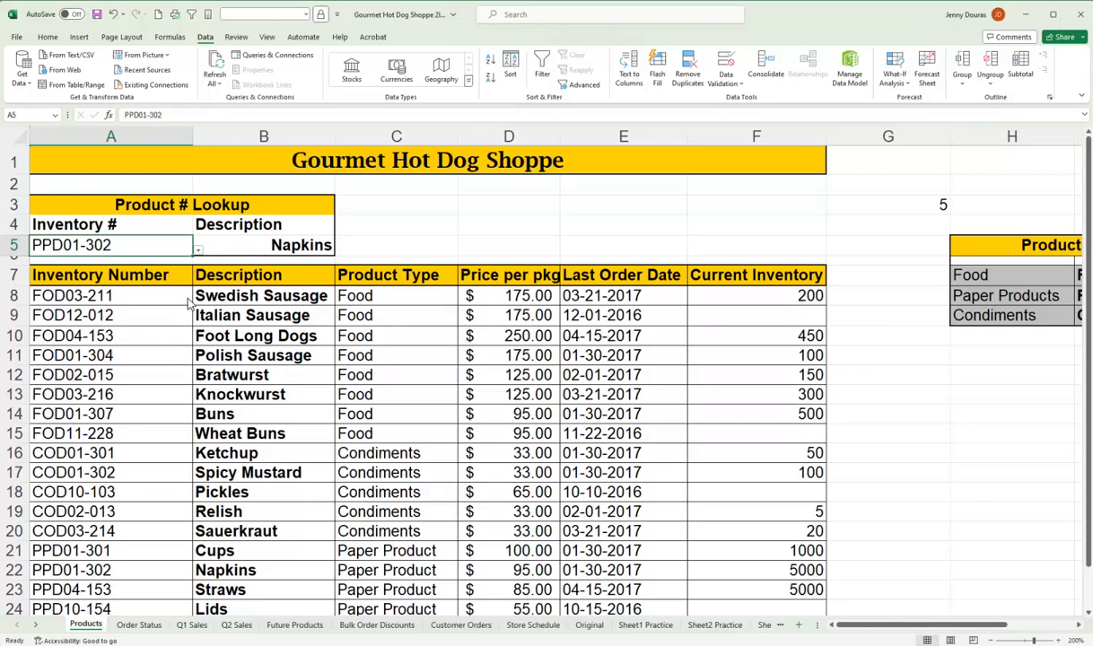
{"action": "left_click", "coordinate": [197, 252]}
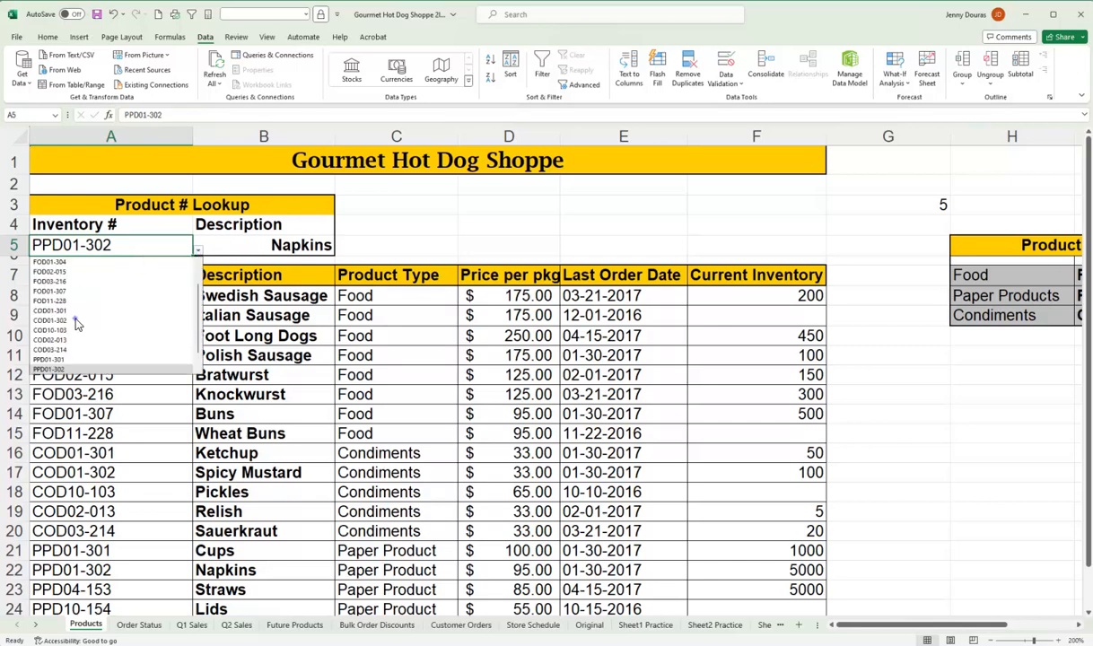
{"action": "left_click", "coordinate": [76, 322]}
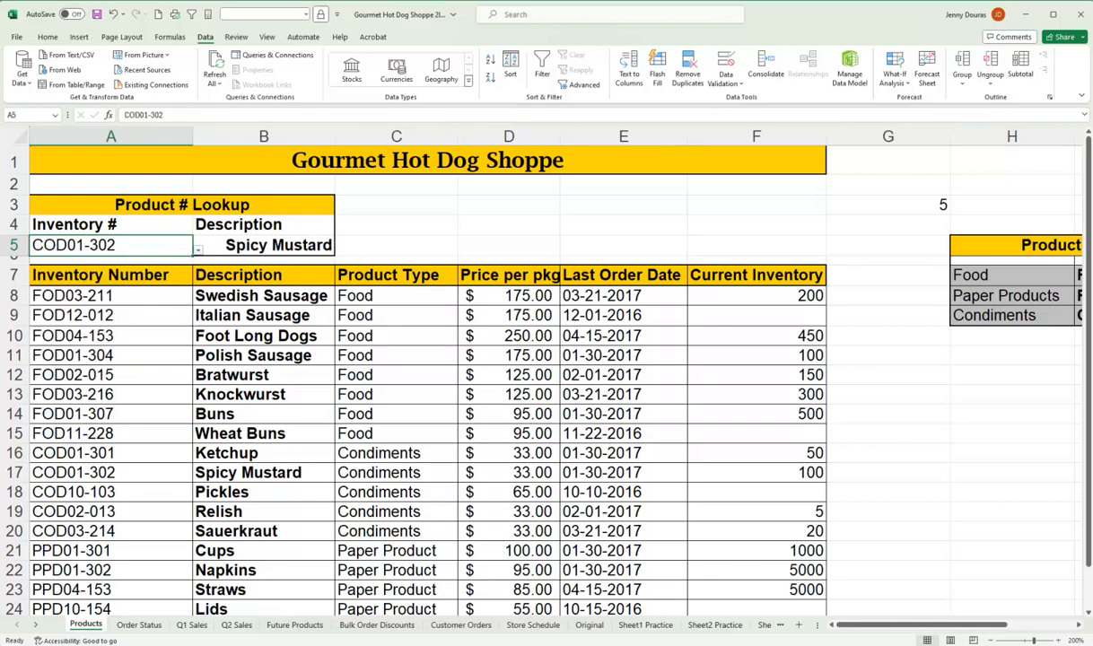
{"action": "left_click", "coordinate": [263, 395]}
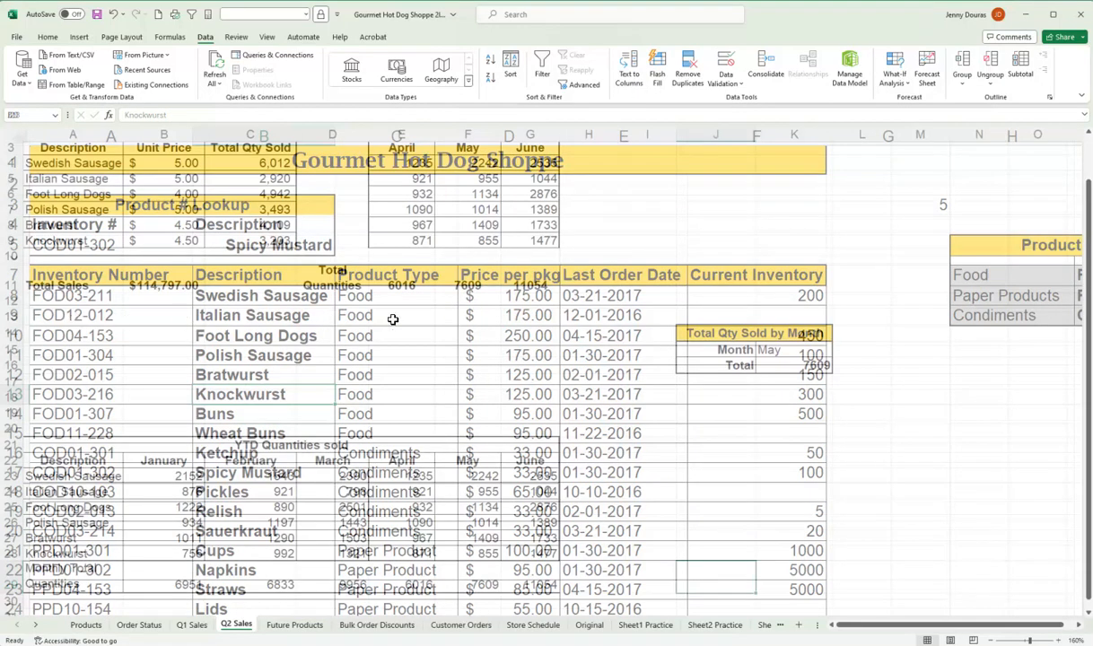
On the Q2 Sales sheet, add List data validation to cell K15, using the month headings in B22:G22 as source.
{"action": "left_click", "coordinate": [791, 351]}
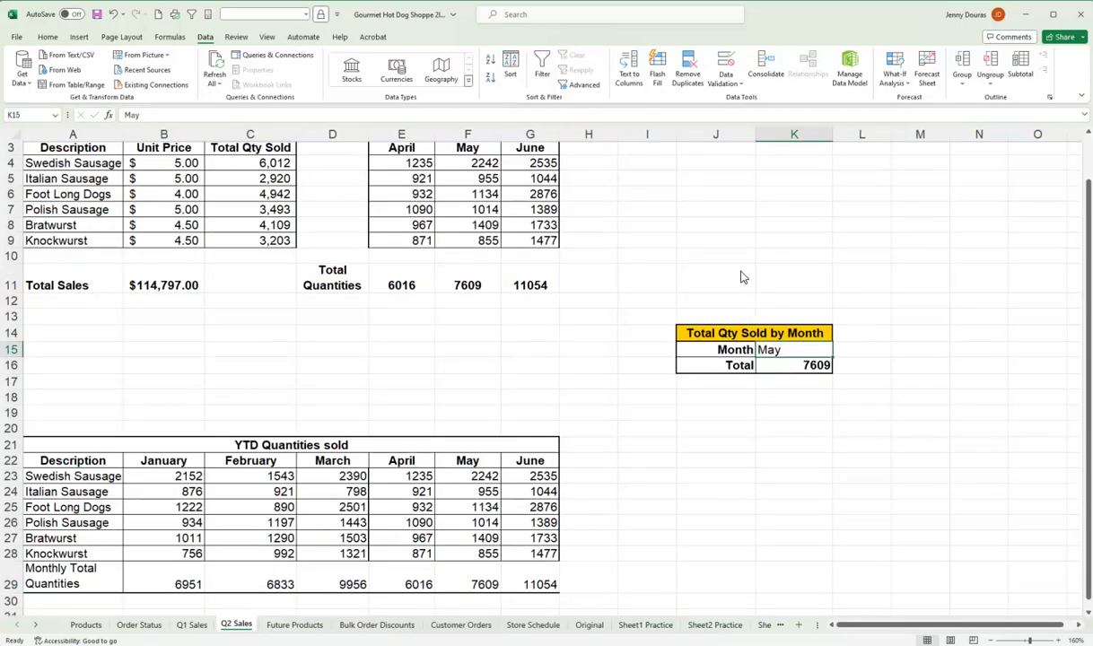
{"action": "left_click", "coordinate": [729, 84]}
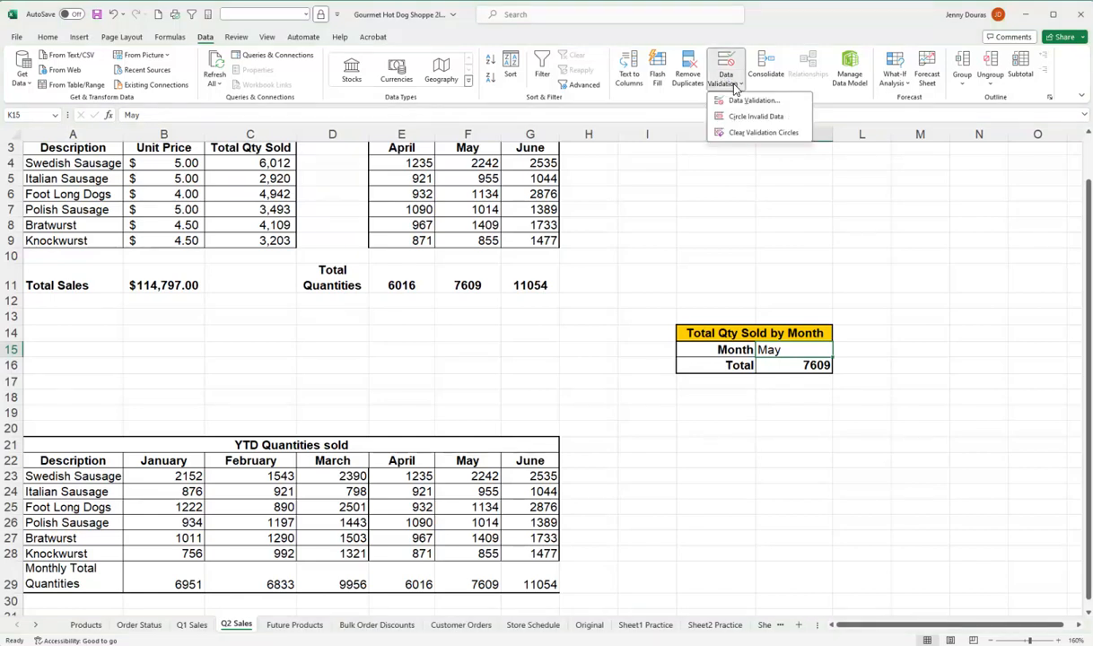
{"action": "left_click", "coordinate": [737, 101]}
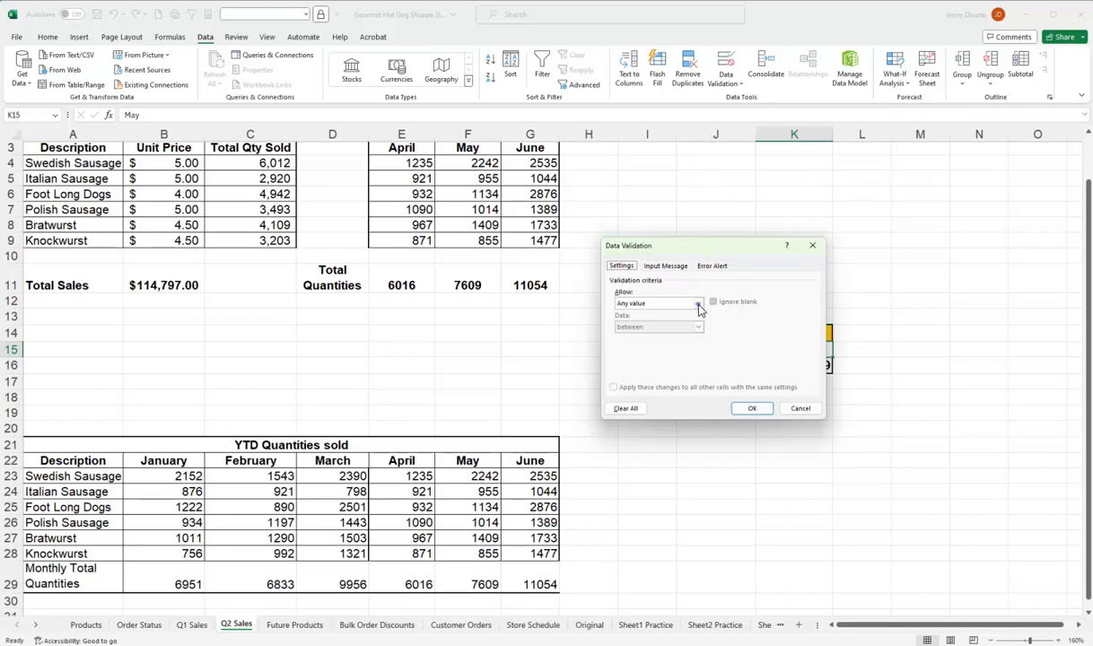
{"action": "left_click", "coordinate": [669, 302]}
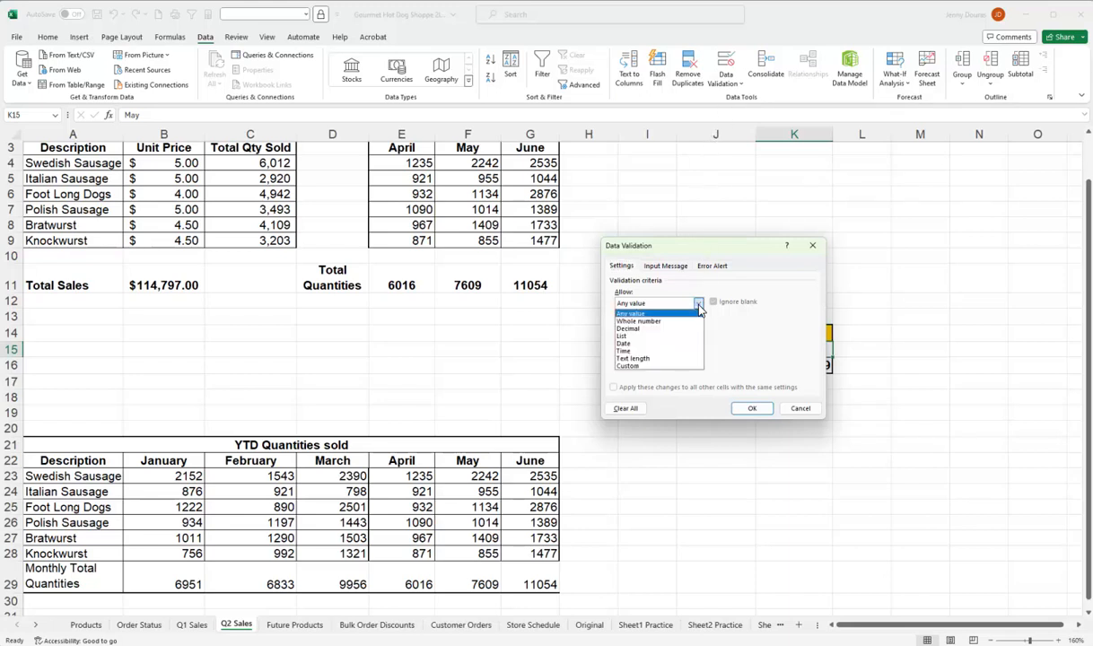
{"action": "left_click", "coordinate": [627, 336]}
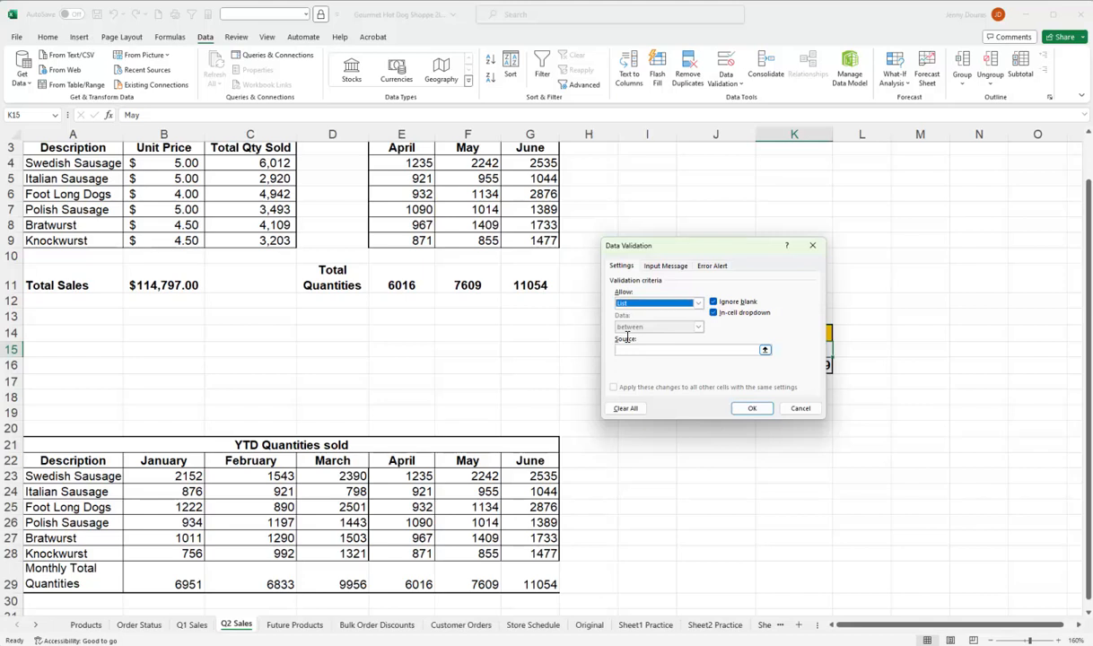
{"action": "left_click", "coordinate": [710, 350]}
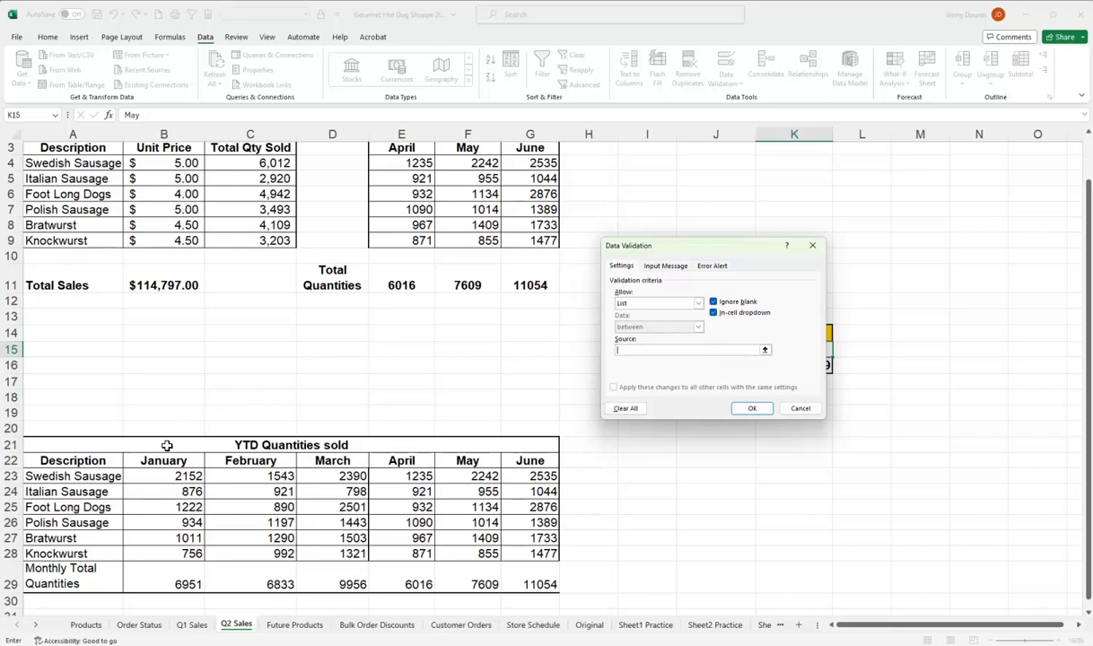
{"action": "left_click_drag", "start_coordinate": [164, 461], "coordinate": [518, 467]}
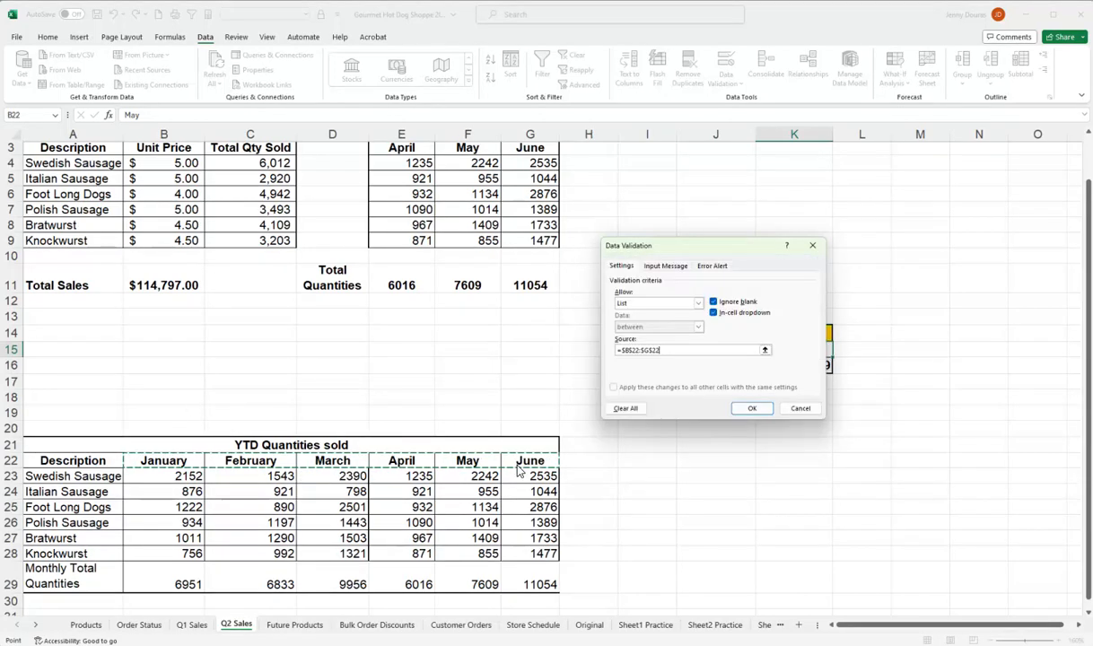
{"action": "left_click", "coordinate": [752, 408]}
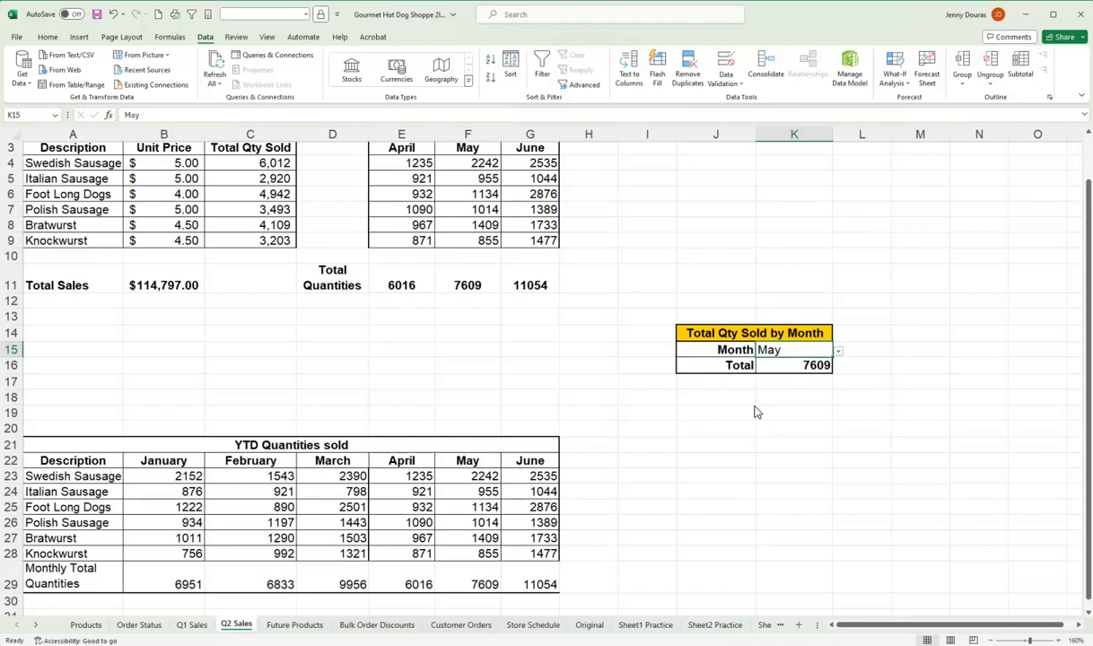
Test the month dropdown in K15 by choosing January and replacing it with February.
{"action": "left_click", "coordinate": [838, 351]}
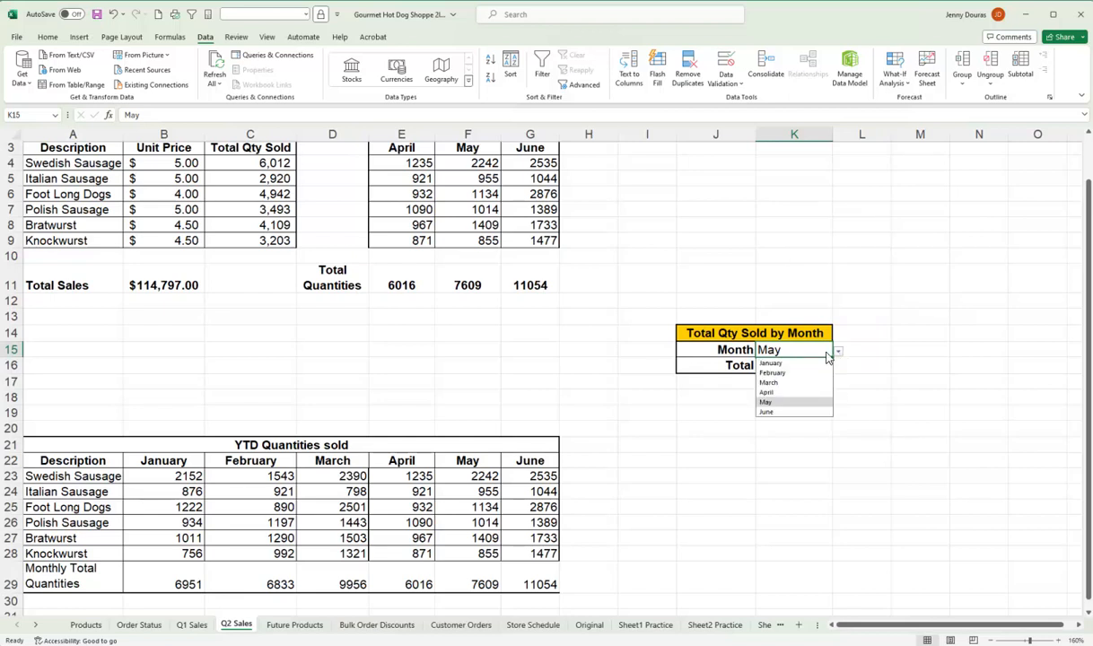
{"action": "left_click", "coordinate": [769, 364]}
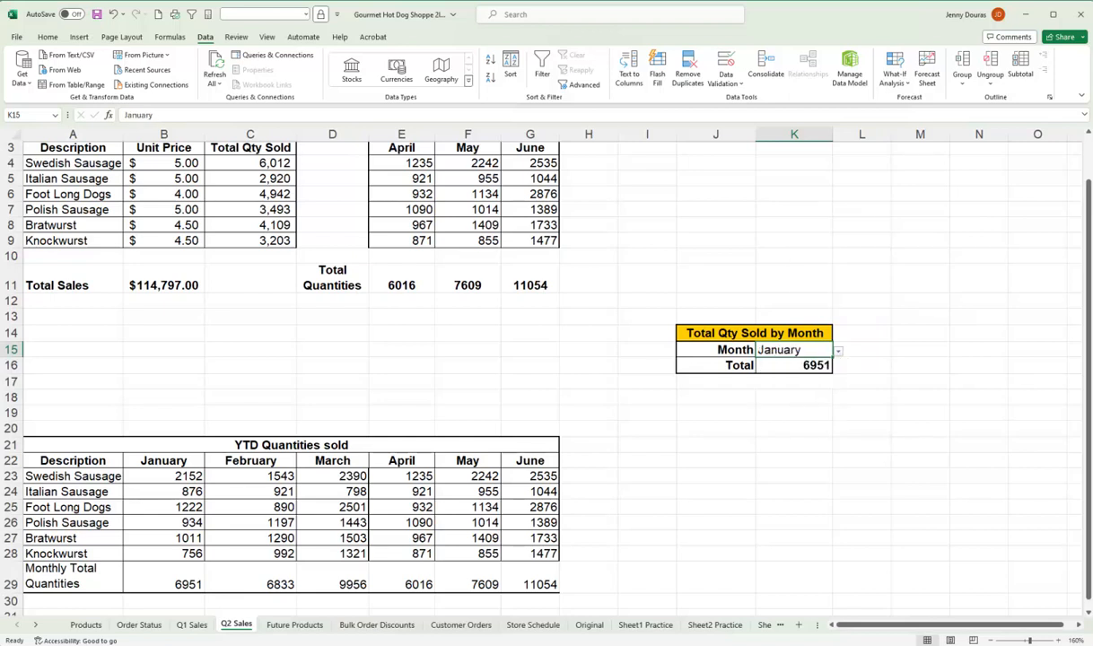
{"action": "left_click", "coordinate": [837, 352]}
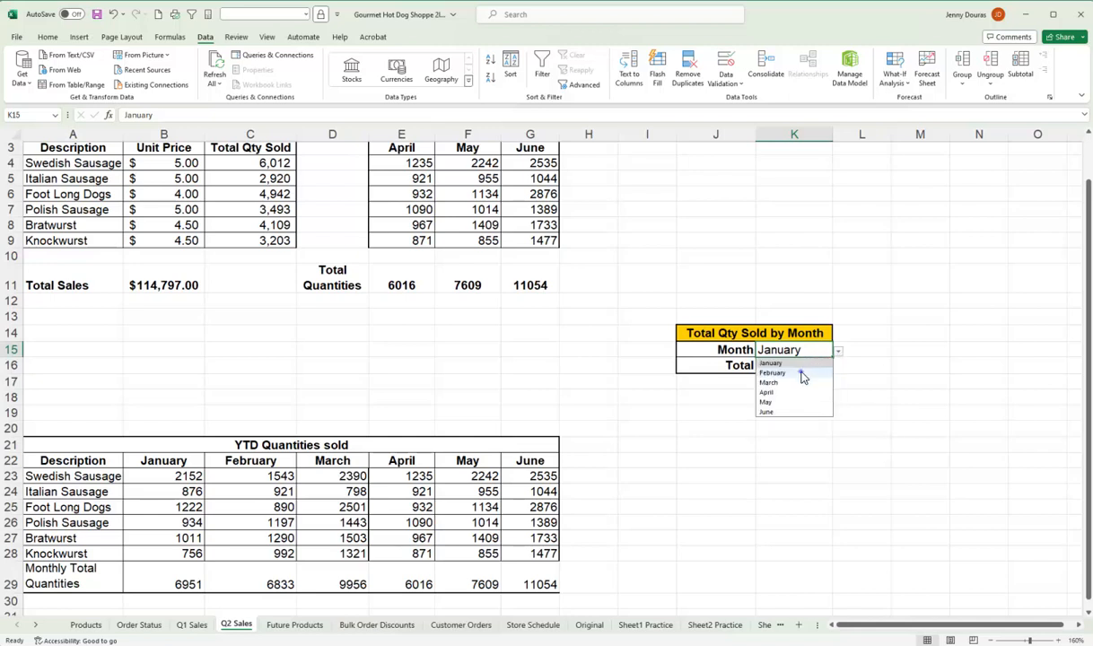
{"action": "left_click", "coordinate": [801, 375]}
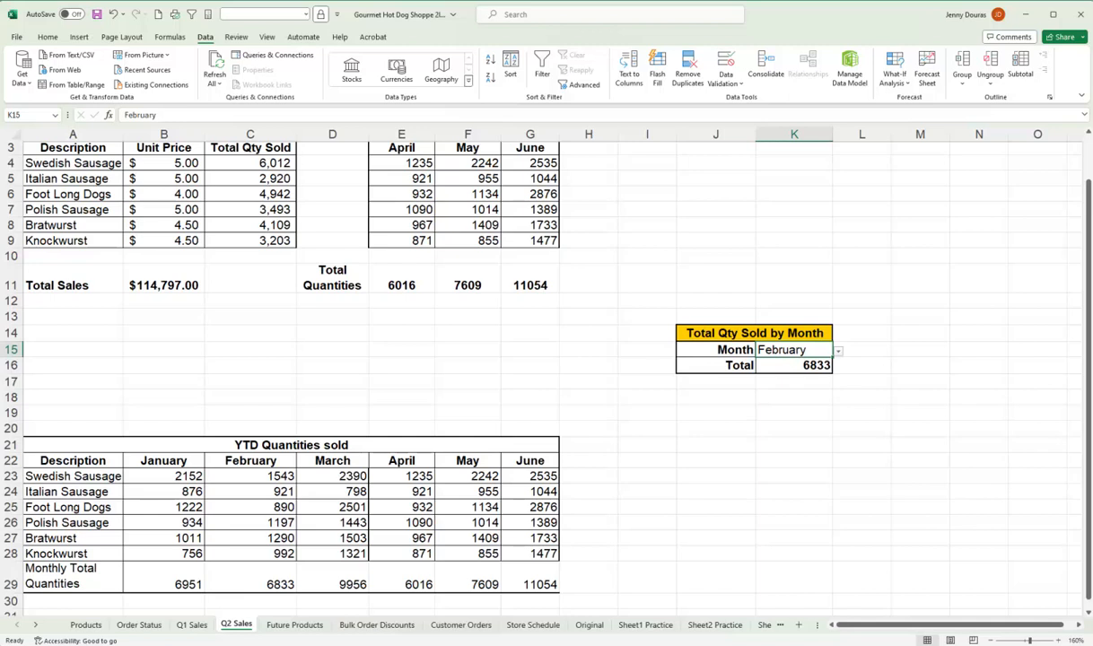